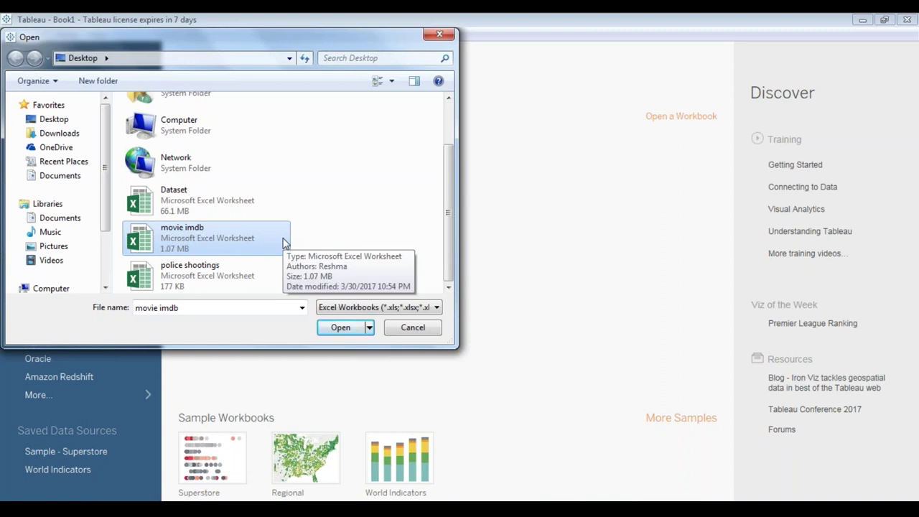
Connect to the movie imdb Excel workbook as the data source and open the Sheet 1 worksheet
left_click(338, 329)
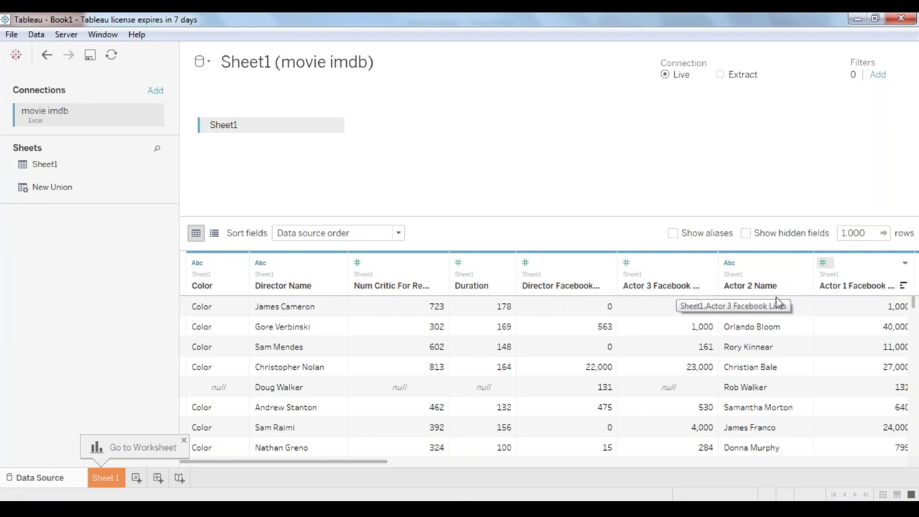
left_click_drag(319, 468, 707, 436)
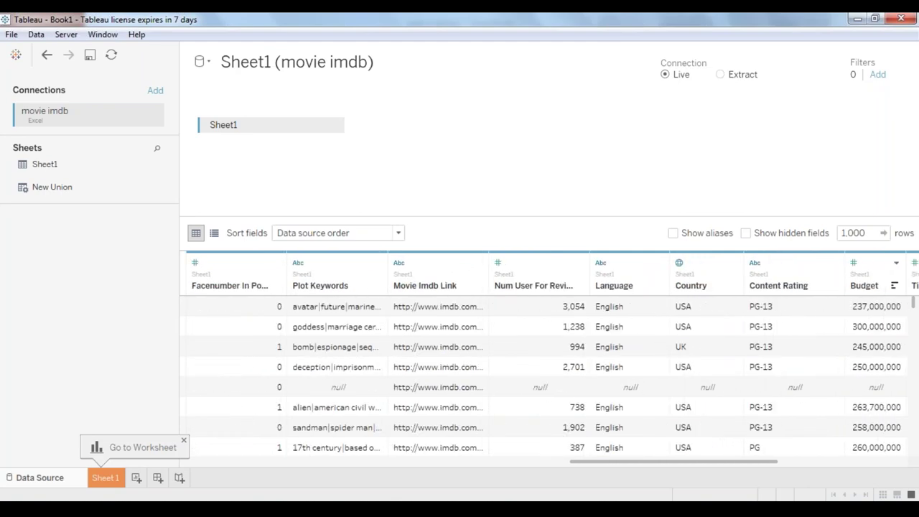
left_click_drag(630, 463, 706, 467)
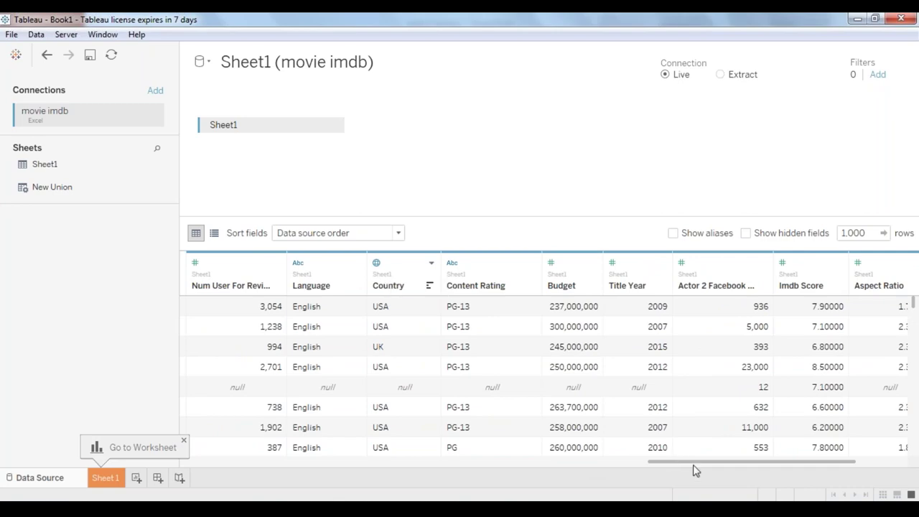
left_click_drag(694, 464, 230, 463)
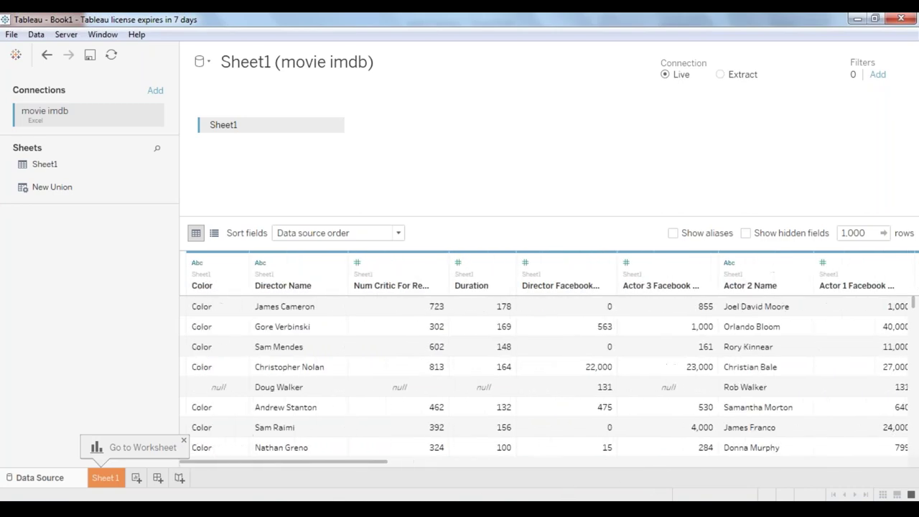
left_click(184, 443)
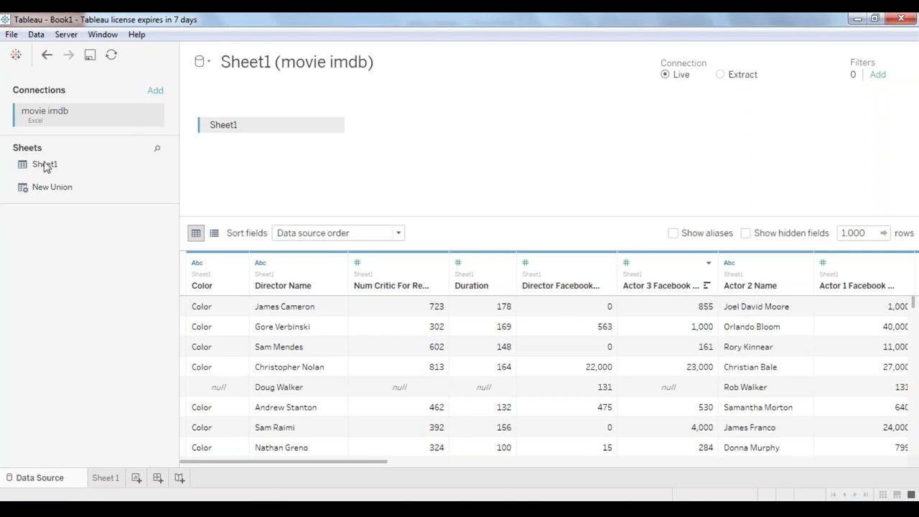
left_click(106, 478)
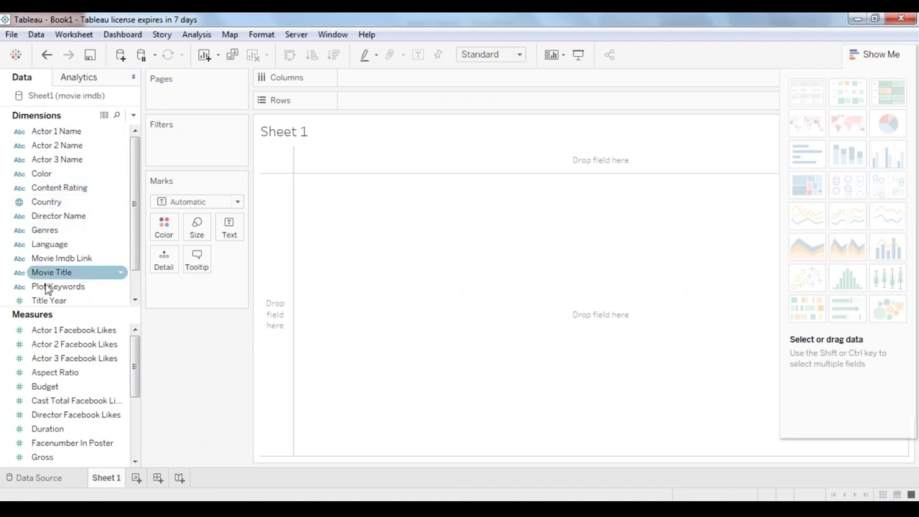
Examine the available measures, including Gross, Budget, Duration and the actor and director Facebook likes fields
left_click(45, 460)
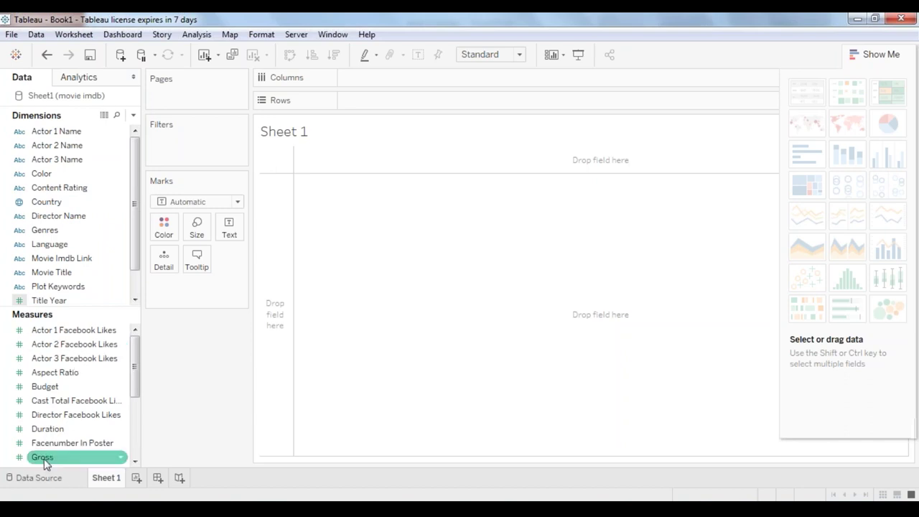
left_click(44, 445)
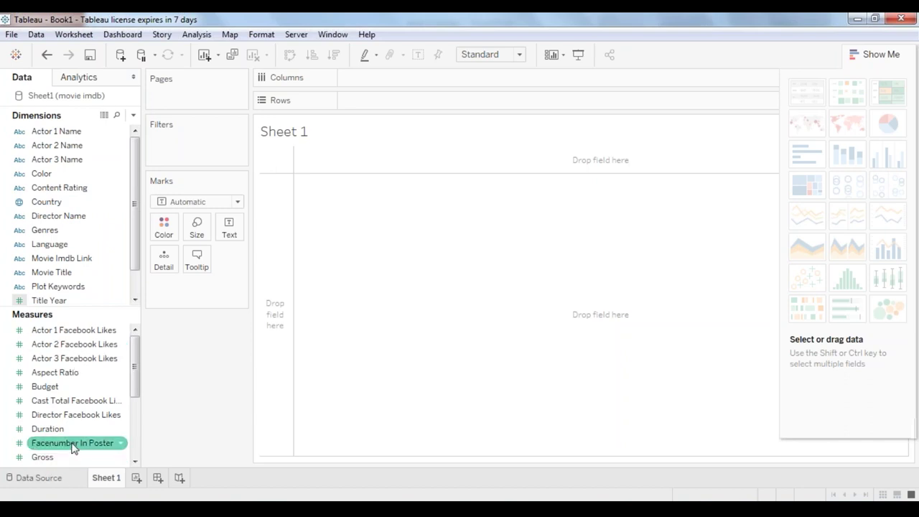
left_click(45, 430)
left_click(50, 418)
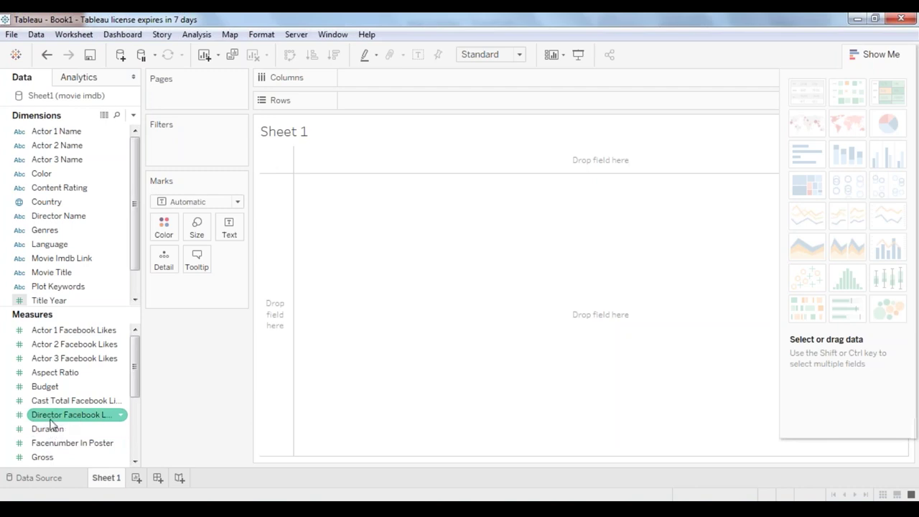
left_click(52, 386)
left_click(46, 374)
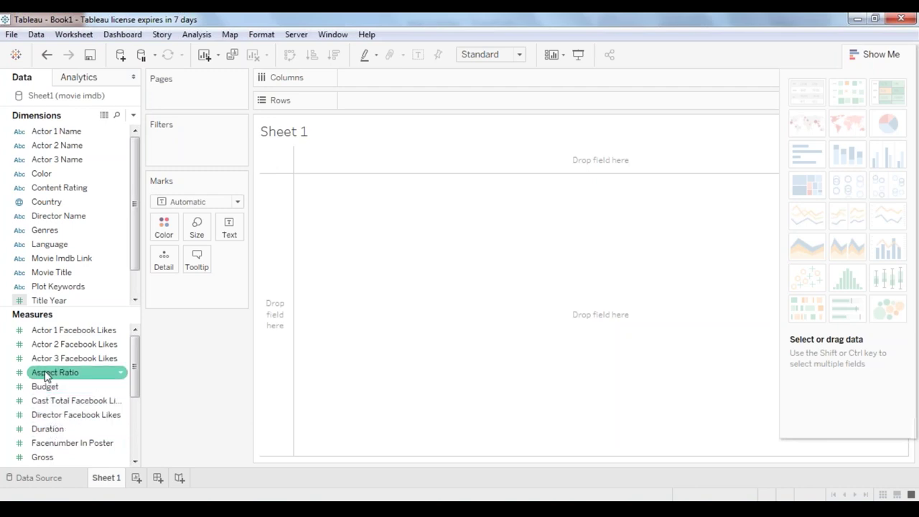
left_click(65, 358)
left_click(62, 331)
left_click(62, 345)
left_click(63, 332)
left_click(70, 444)
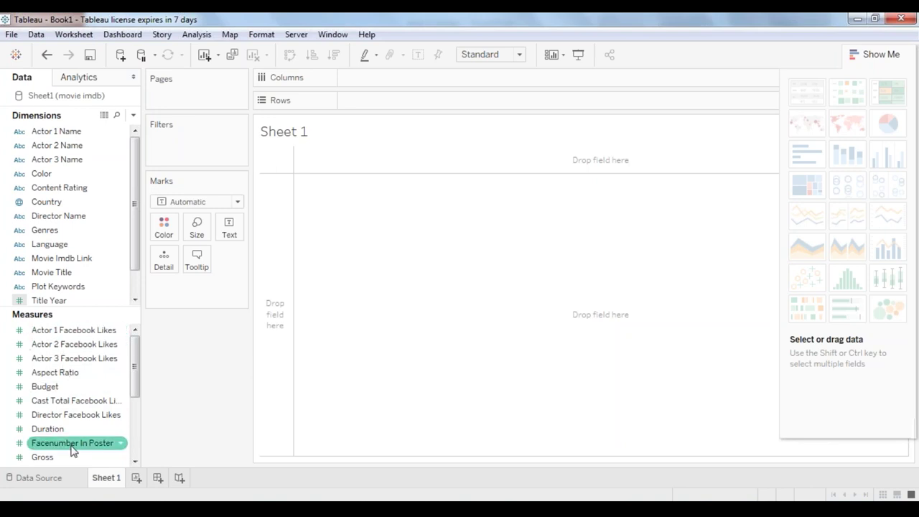
left_click(74, 416)
left_click(73, 332)
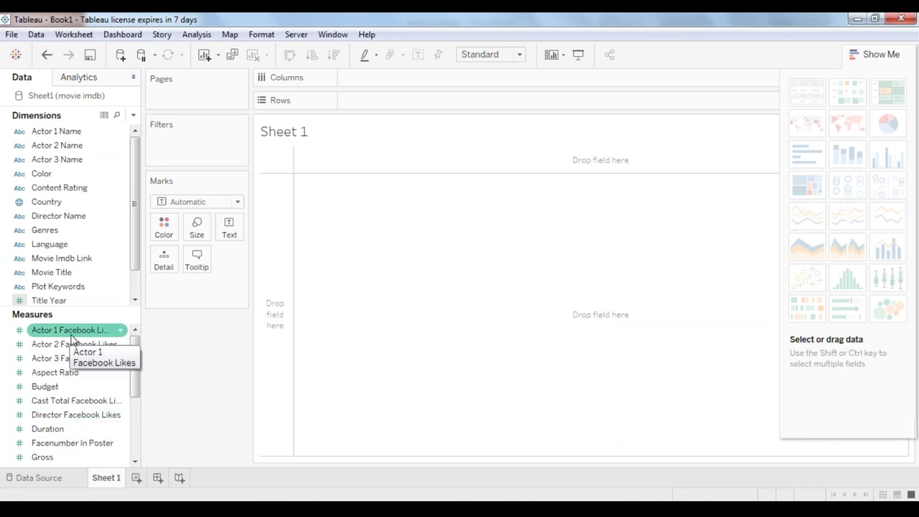
left_click(74, 415)
left_click(72, 245)
left_click(79, 415)
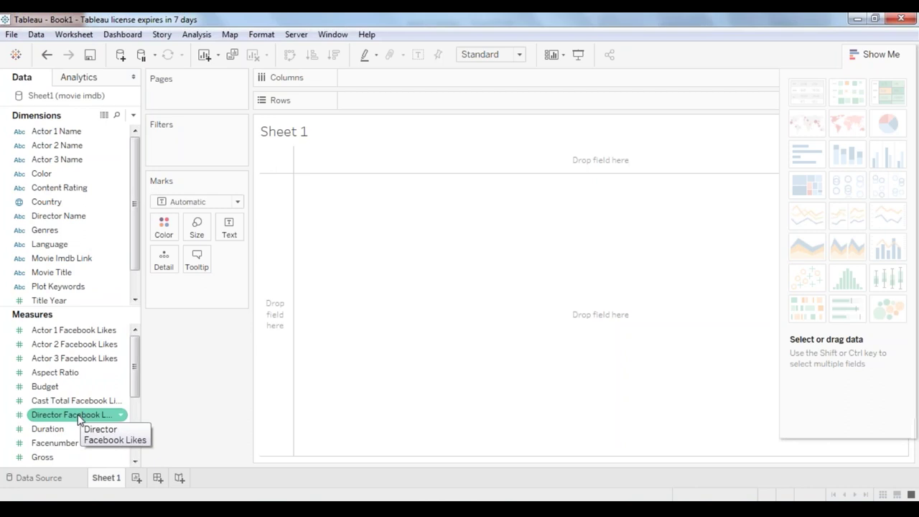
left_click(118, 332)
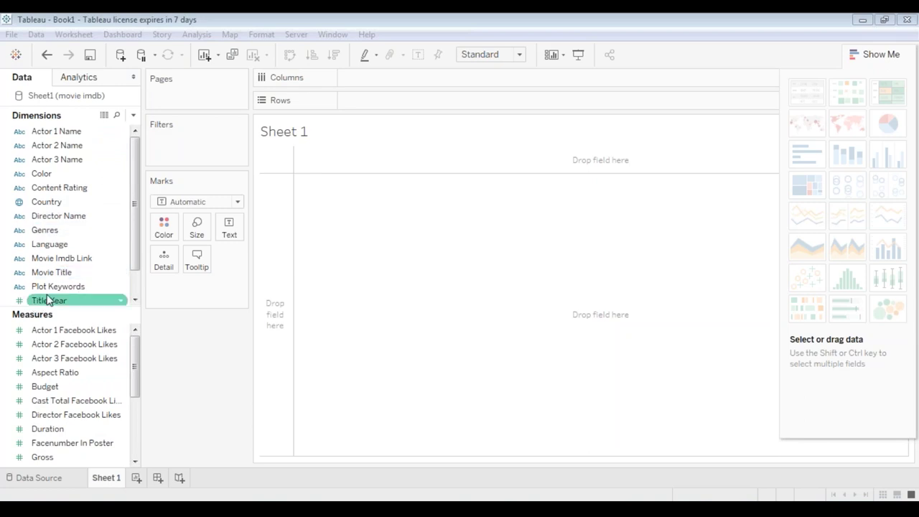
Place the Movie Title dimension on Columns
left_click(135, 300)
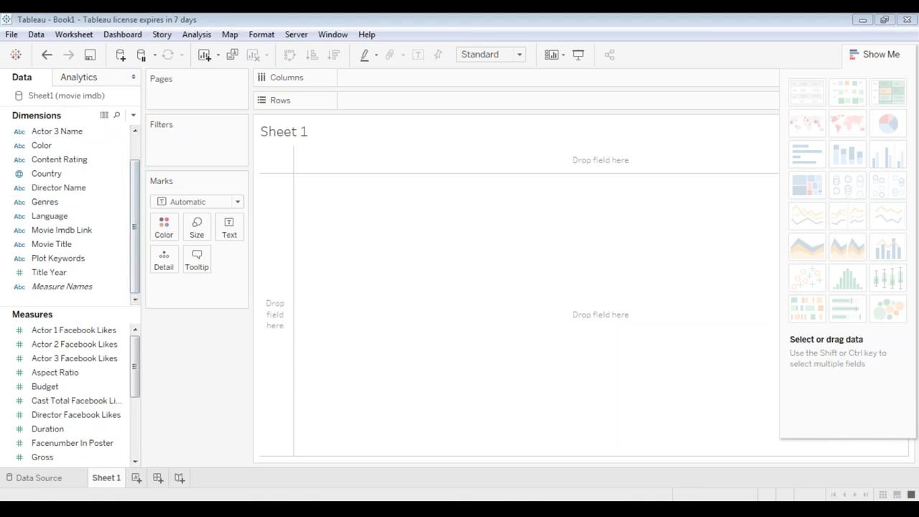
mouse_move(16, 204)
left_mouse_down()
mouse_move(474, 316)
mouse_move(912, 277)
left_mouse_up()
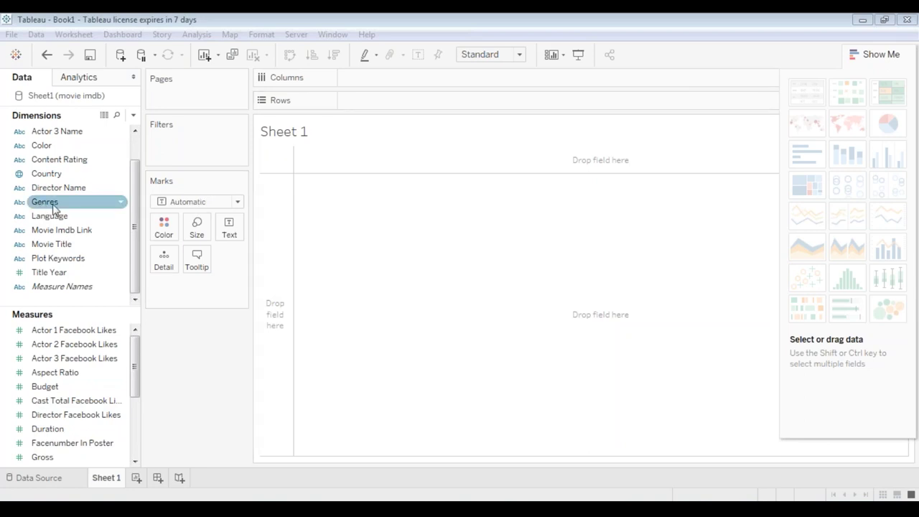
left_click_drag(70, 250, 407, 85)
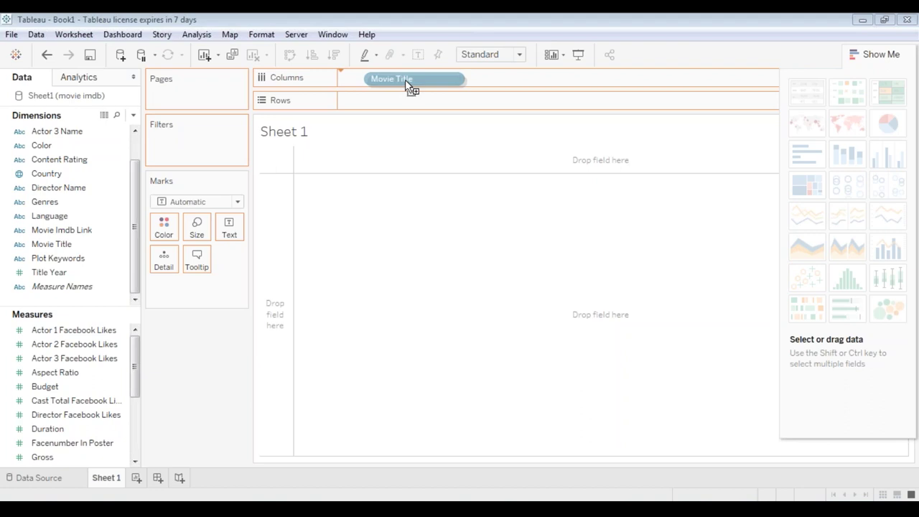
left_click_drag(405, 79, 405, 79)
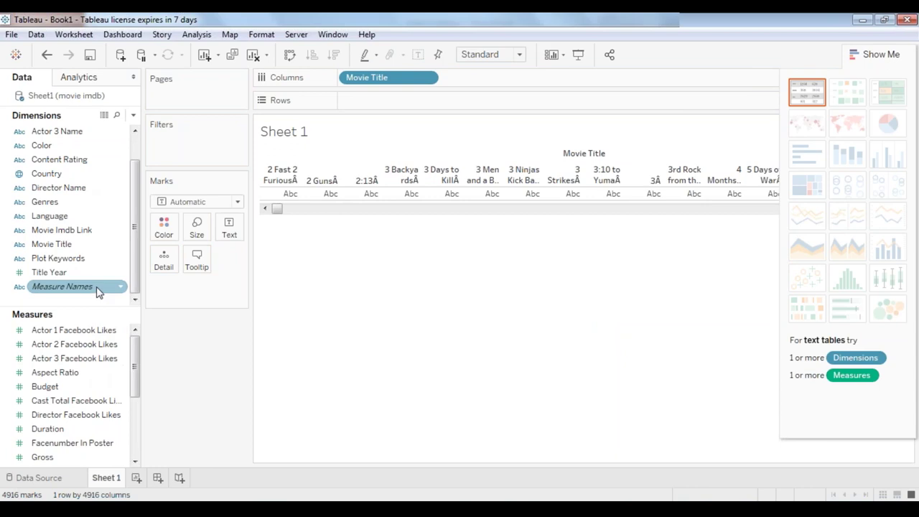
Add the Budget and Gross measures to Rows, with Gross after Budget
left_click_drag(136, 367, 137, 376)
left_click(45, 372)
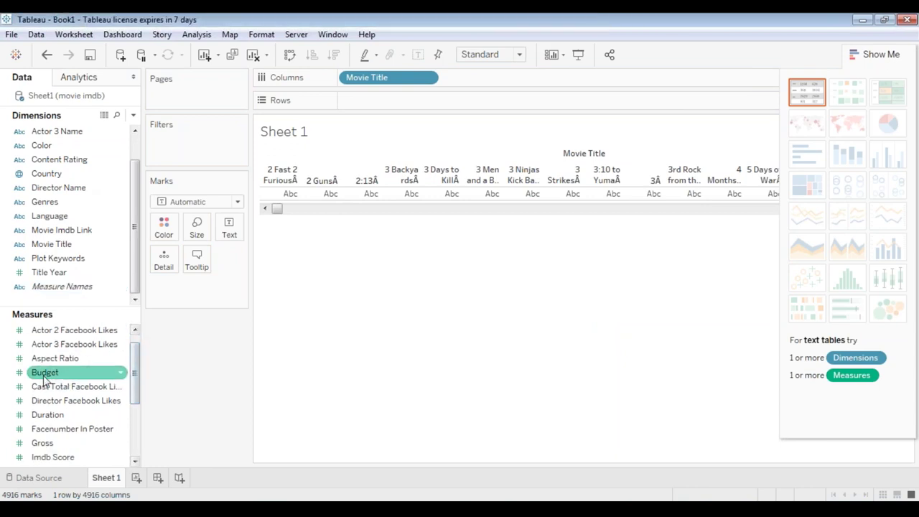
left_click_drag(43, 380, 357, 106)
left_click(76, 332)
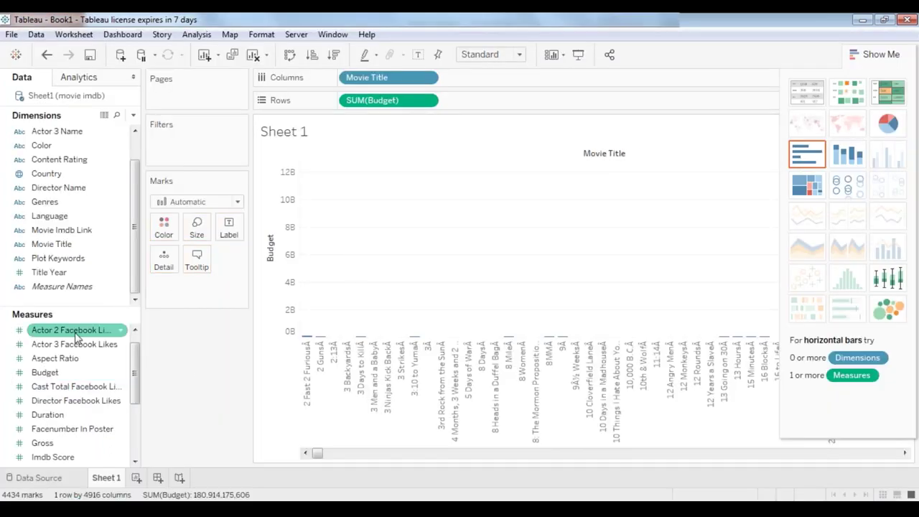
left_click(63, 442)
left_click_drag(63, 442, 543, 106)
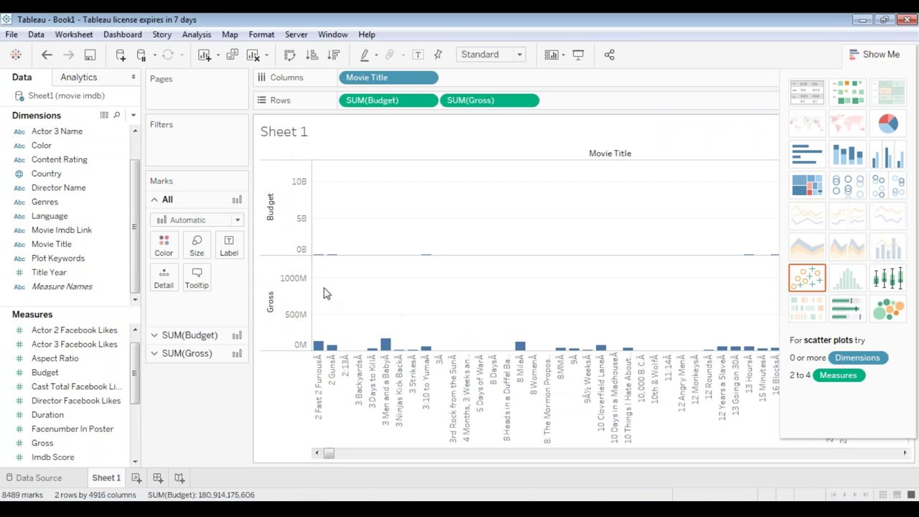
Sort the movie titles in descending order by Budget
left_click(335, 53)
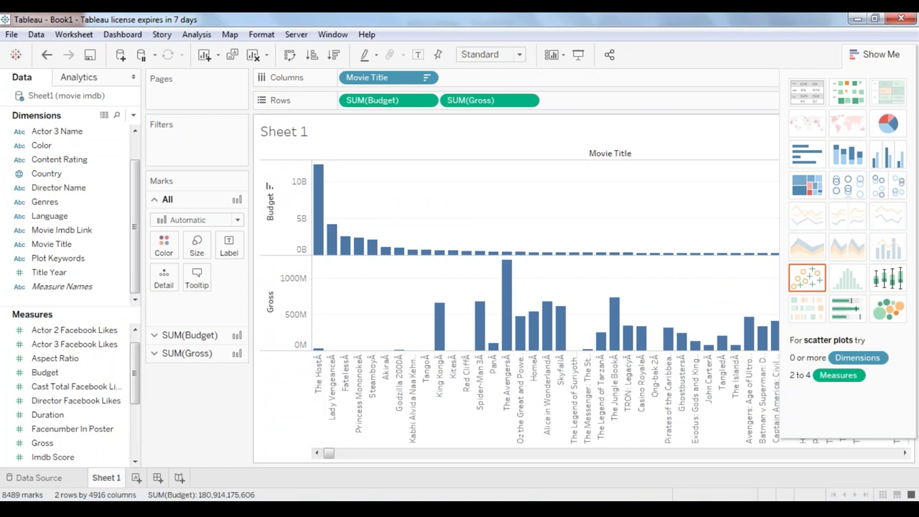
left_click(457, 350)
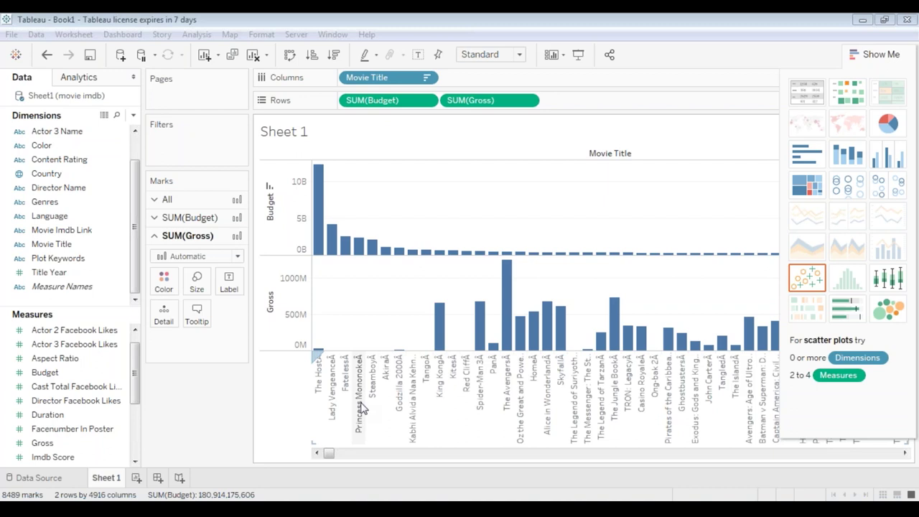
mouse_move(316, 205)
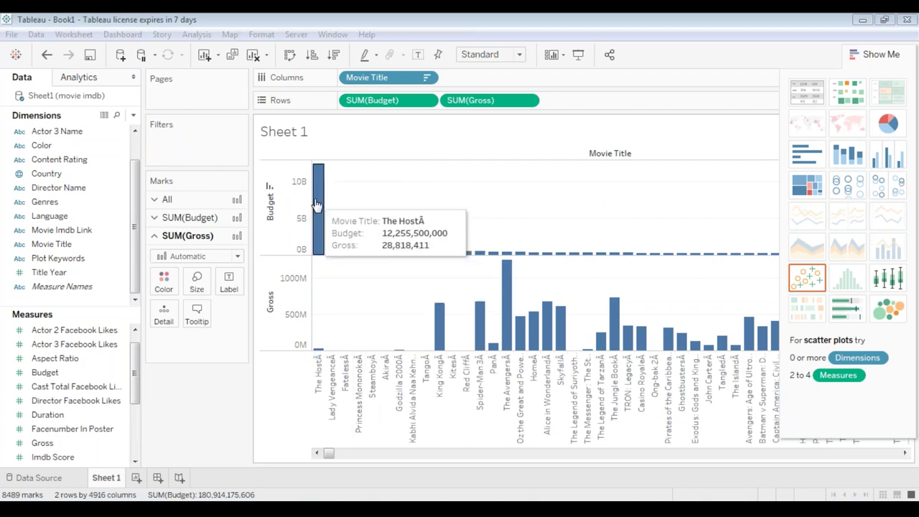
Change both Budget and Gross on Rows from sums to attributes
left_click(430, 102)
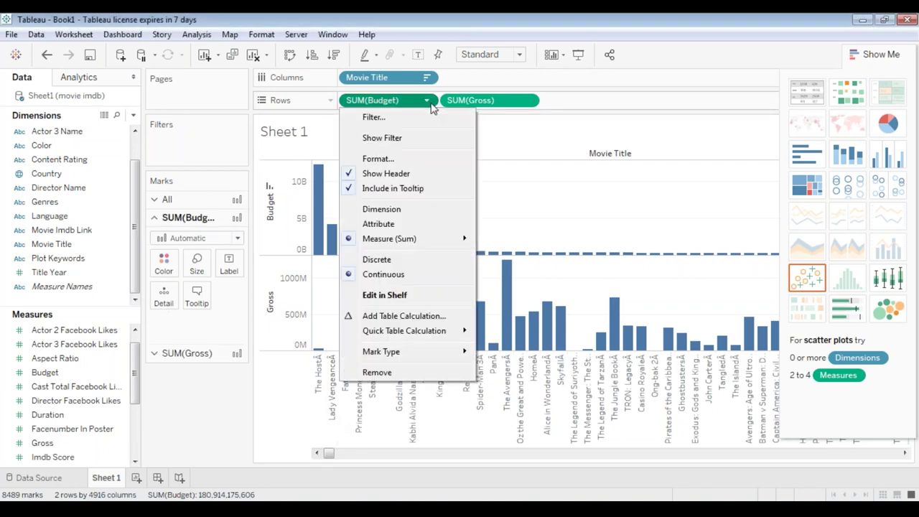
left_click(379, 224)
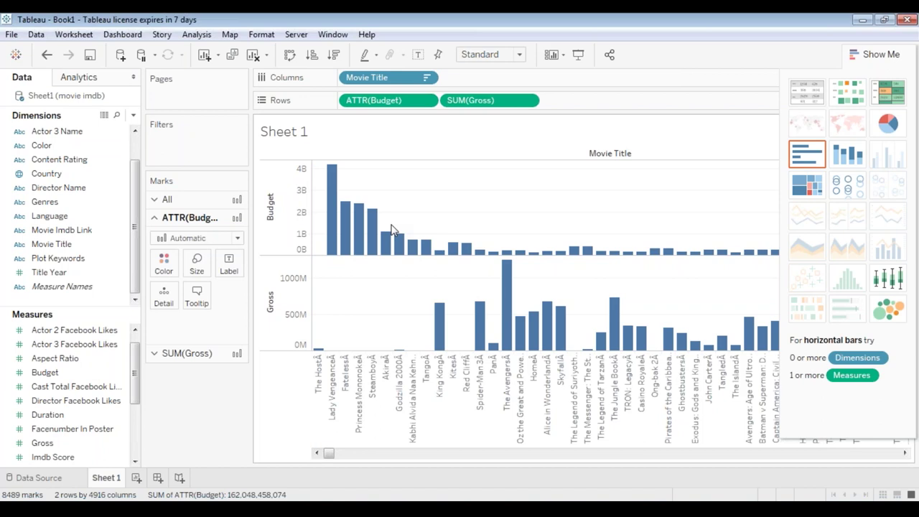
left_click(474, 101)
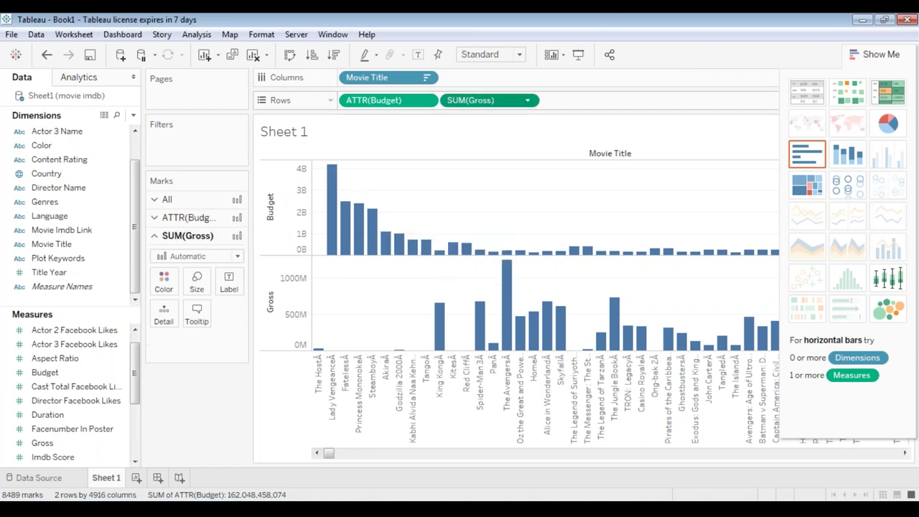
left_click(527, 101)
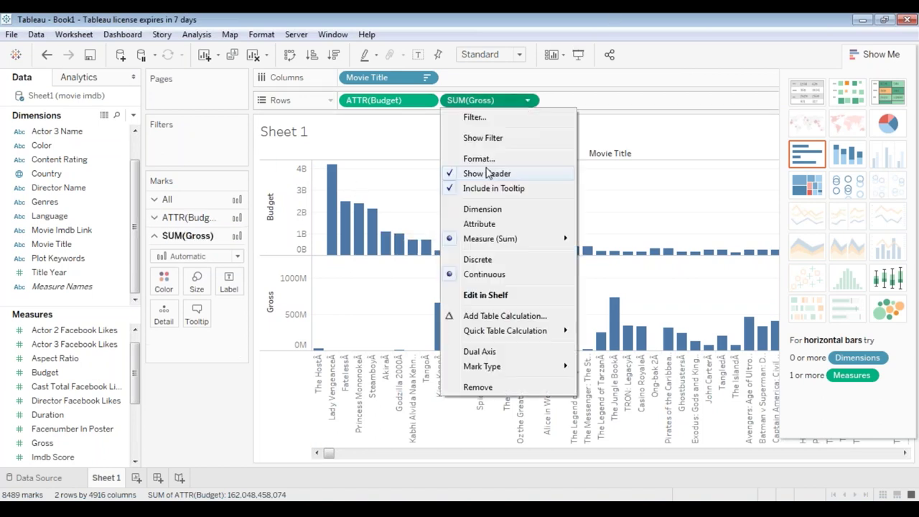
left_click(456, 225)
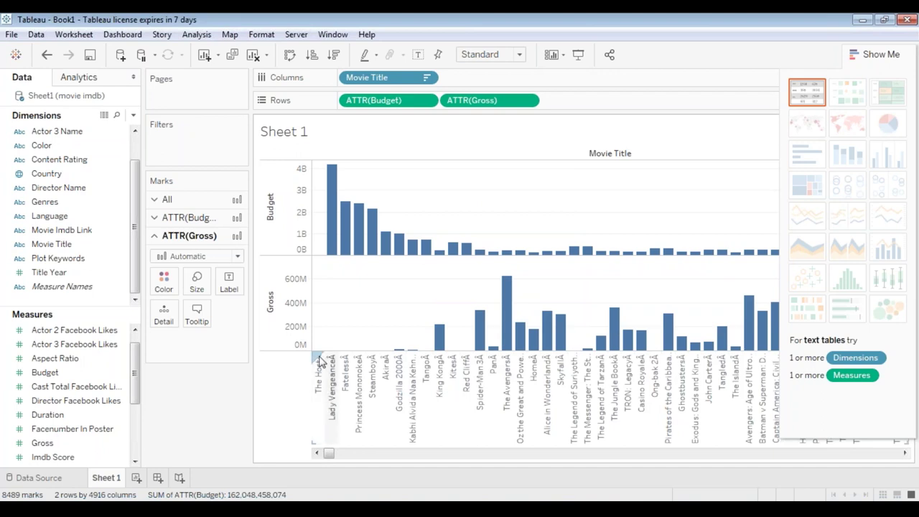
Exclude the movie The Host from the chart
mouse_move(320, 356)
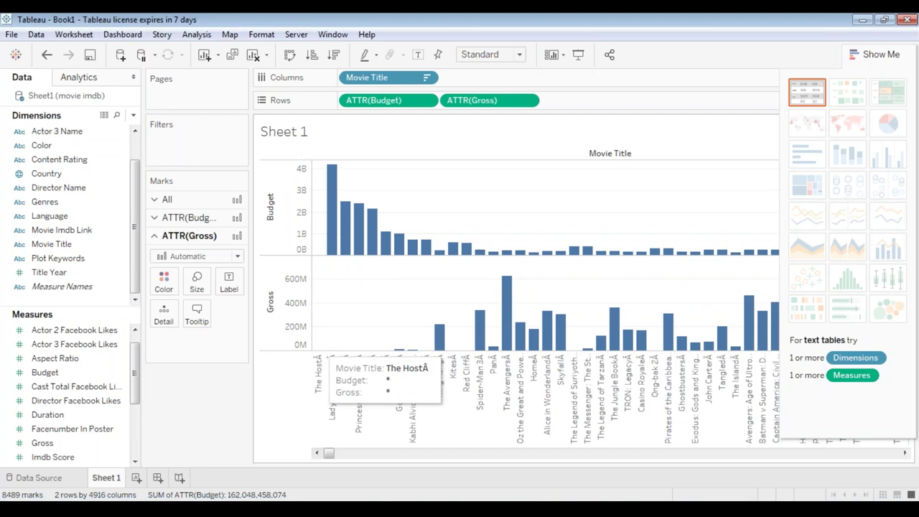
left_click(319, 370)
right_click(320, 369)
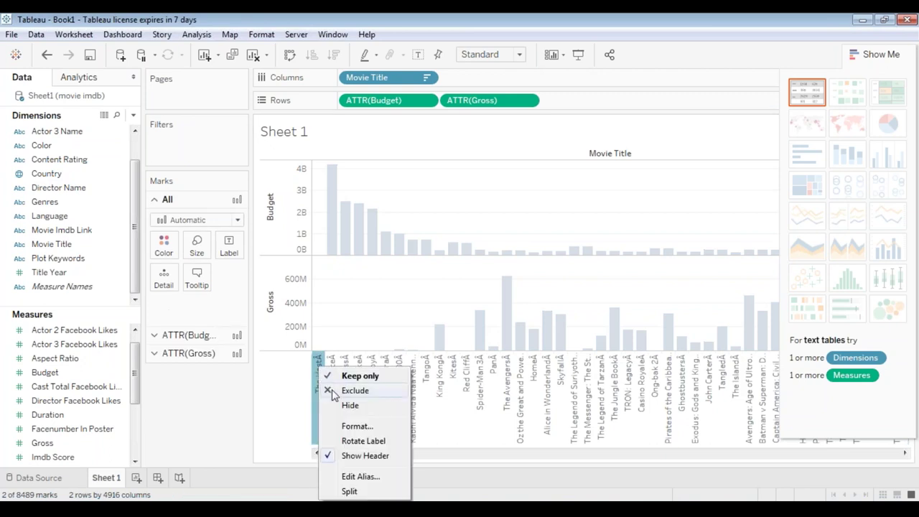
left_click(352, 391)
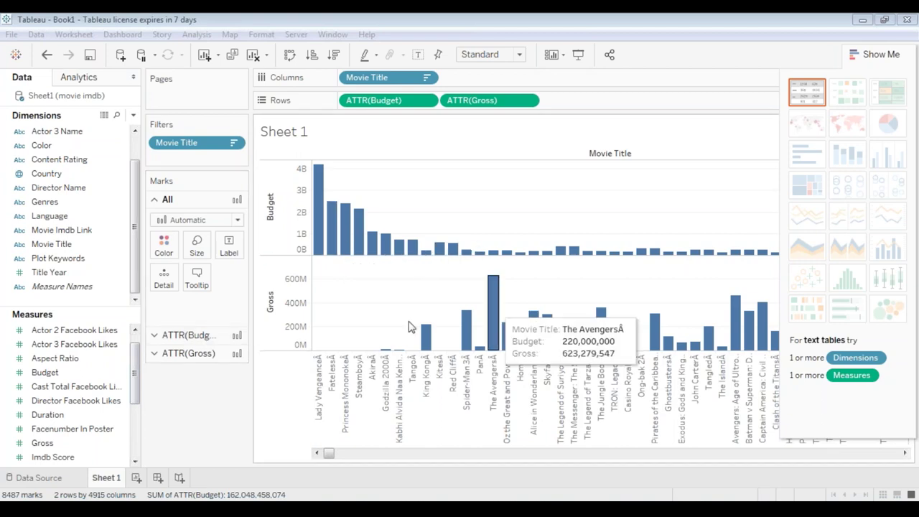
Color the Budget bars light orange, leaving the other marks' color as is
left_click(157, 338)
left_click(164, 262)
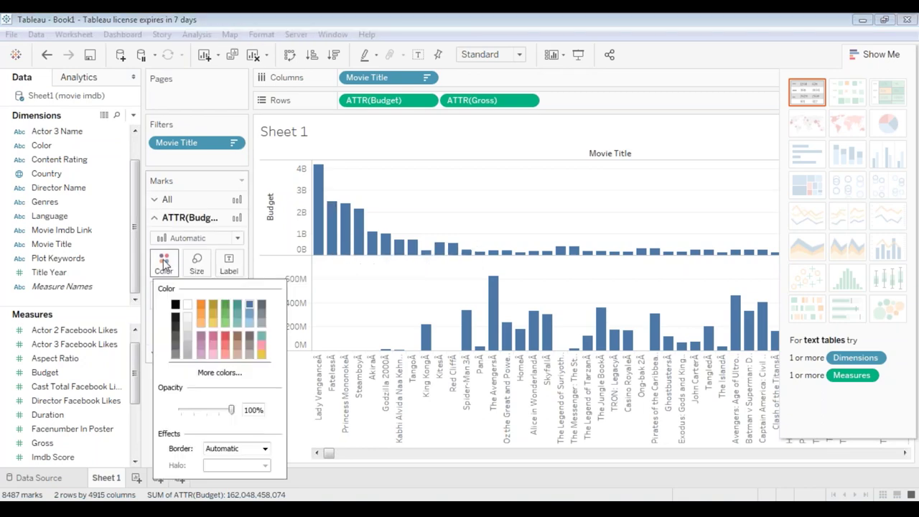
left_click(202, 316)
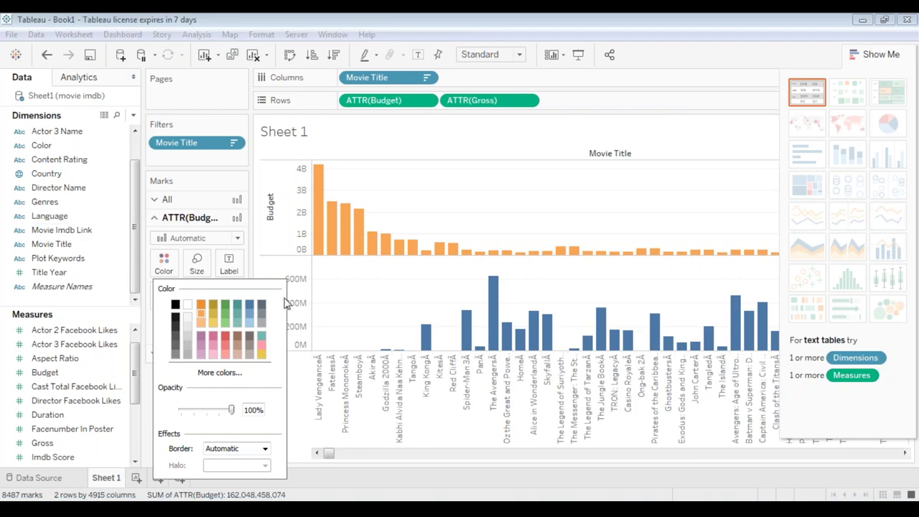
left_click(167, 199)
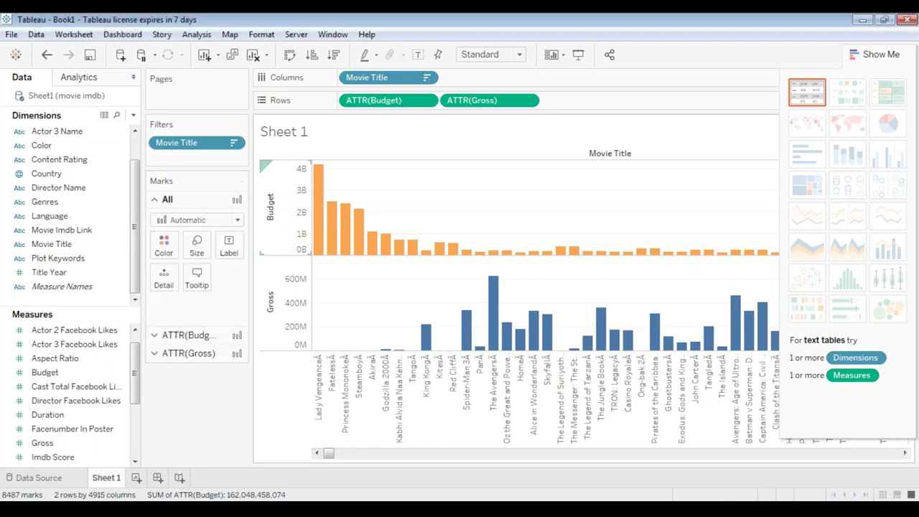
Add Imdb Score to the detail of all marks and check the score in the bars' tooltips
mouse_move(319, 252)
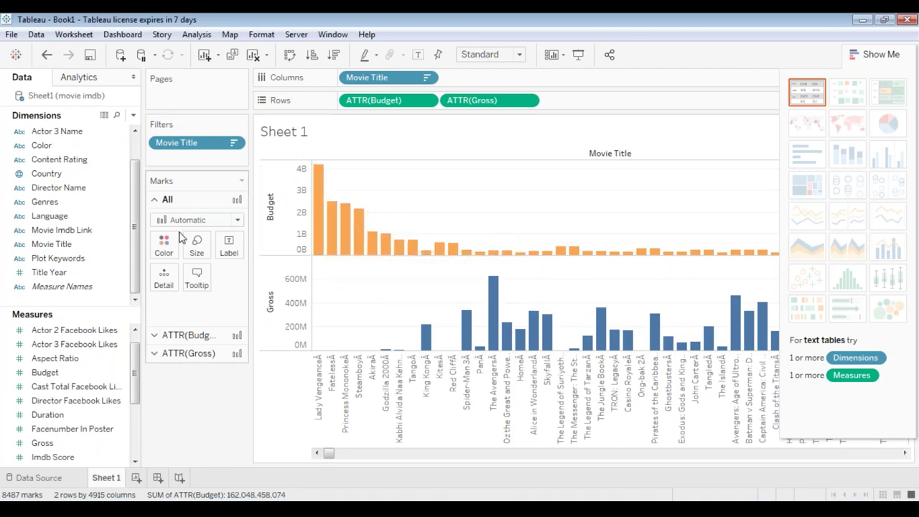
left_click_drag(136, 388, 141, 408)
left_click_drag(54, 414, 162, 276)
mouse_move(322, 219)
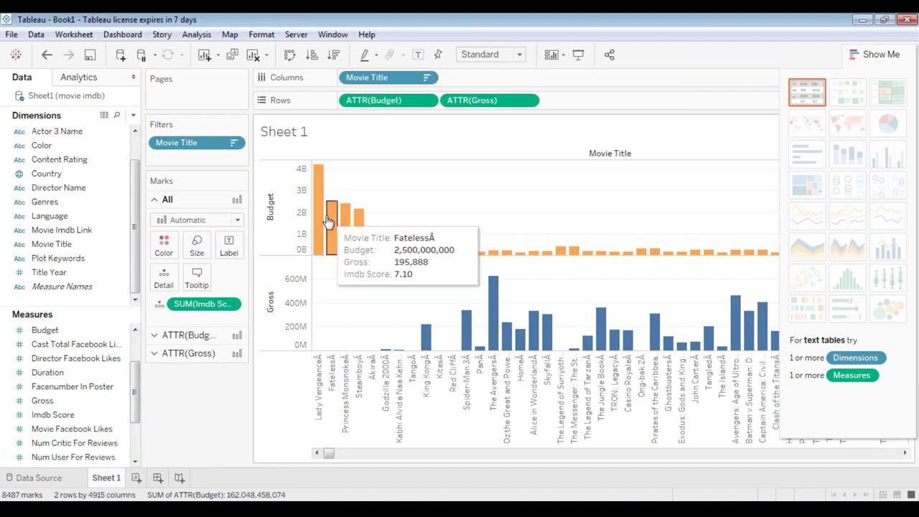
mouse_move(386, 244)
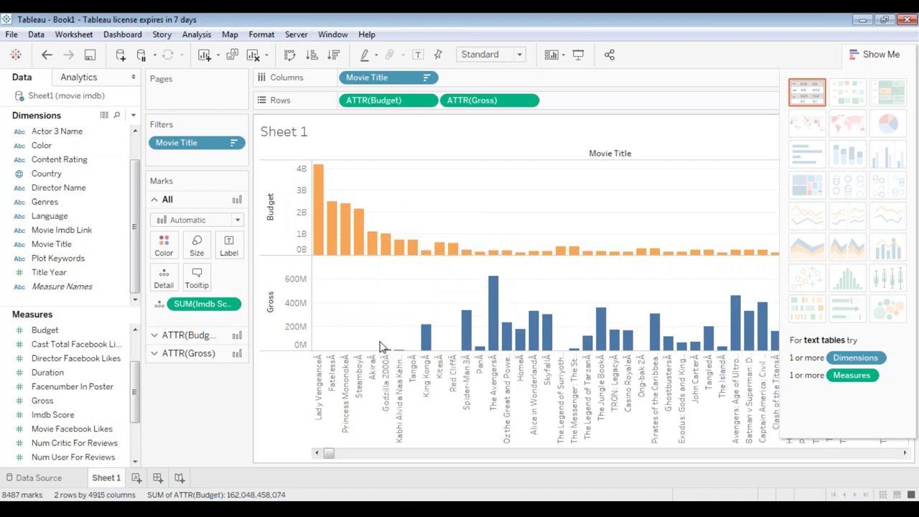
Change the mark type of Budget from bars to Line
left_click(237, 339)
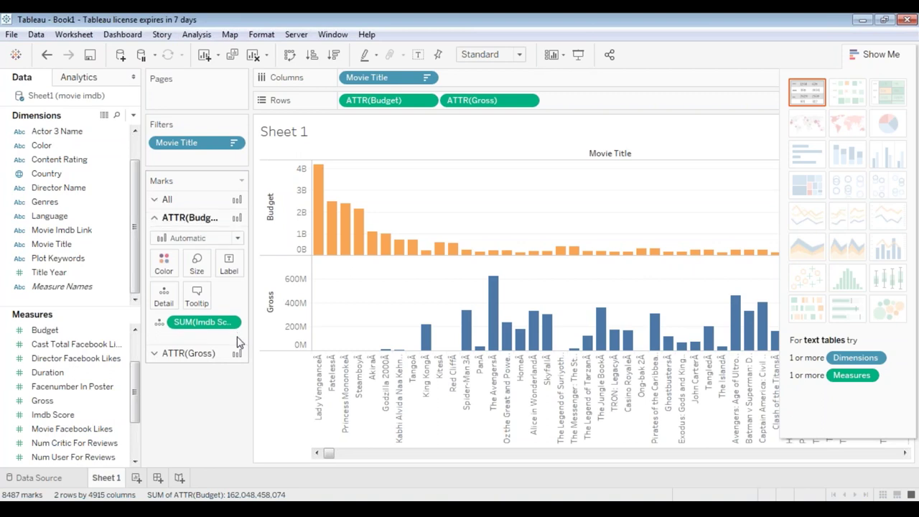
left_click(237, 237)
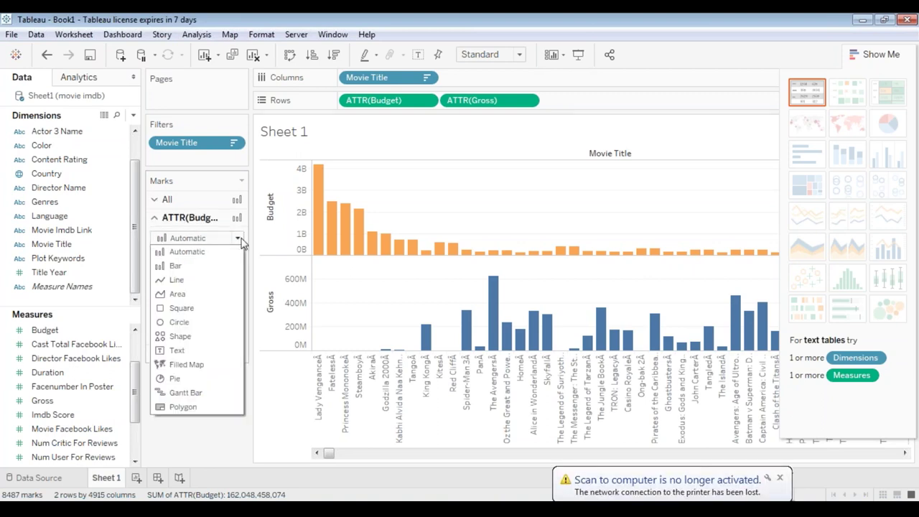
left_click(177, 280)
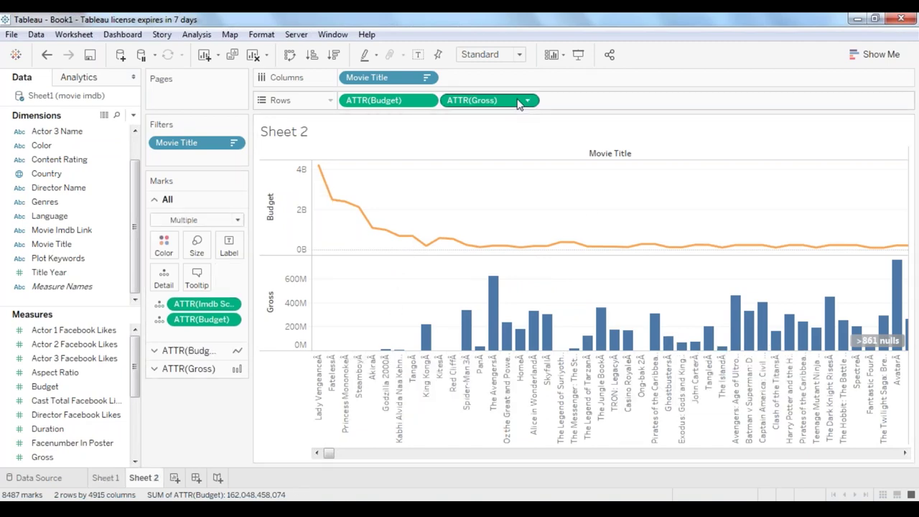
Combine Gross and Budget on a dual axis in Sheet 2, and compare with the separate charts on Sheet 1
left_click(527, 101)
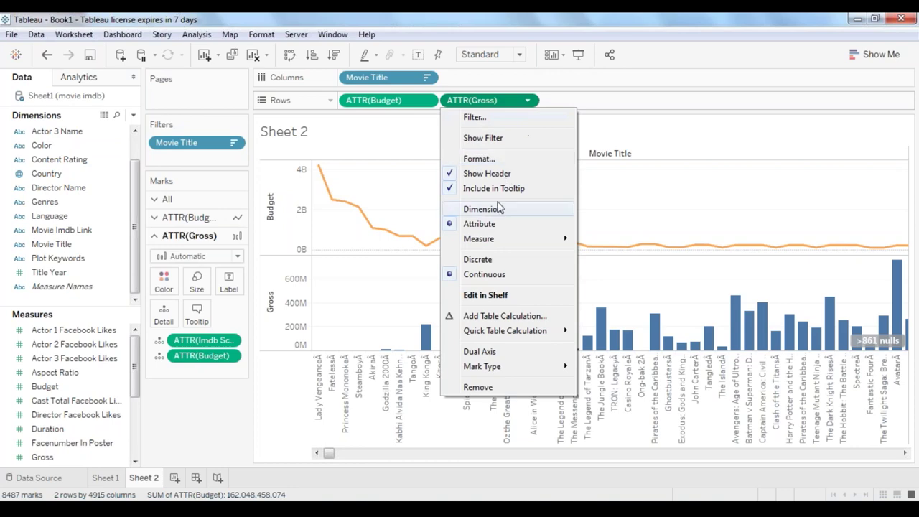
left_click(479, 352)
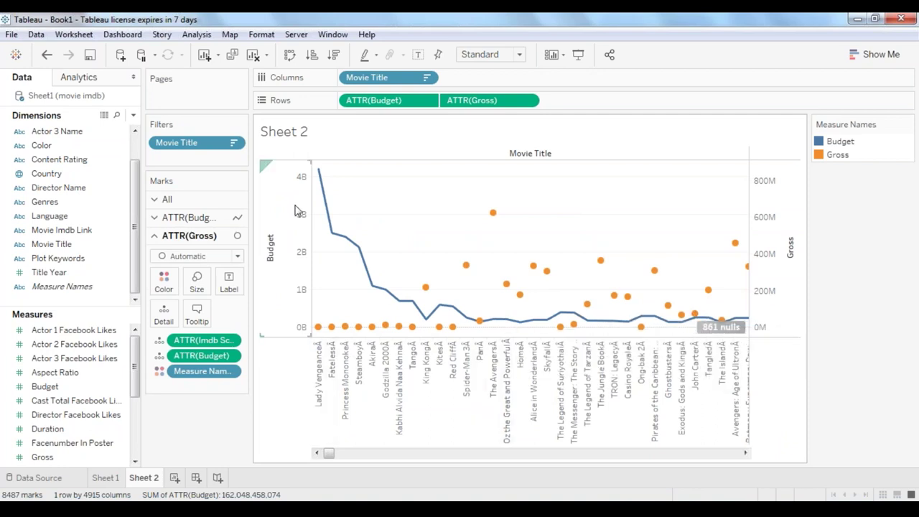
key("ctrl+shift+Tab")
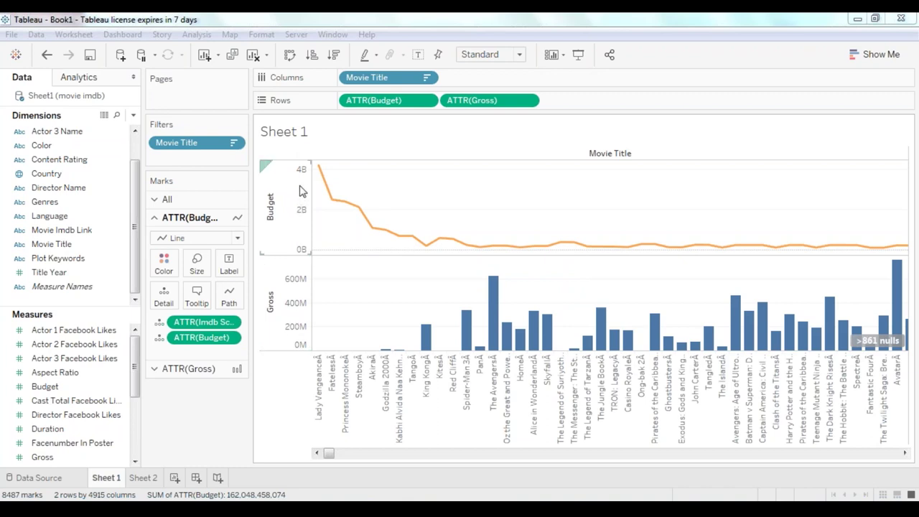
mouse_move(332, 199)
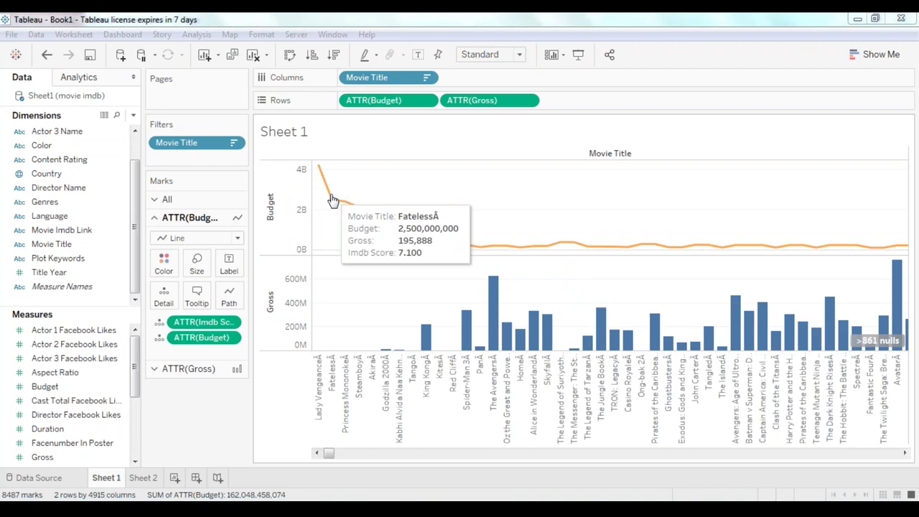
mouse_move(320, 169)
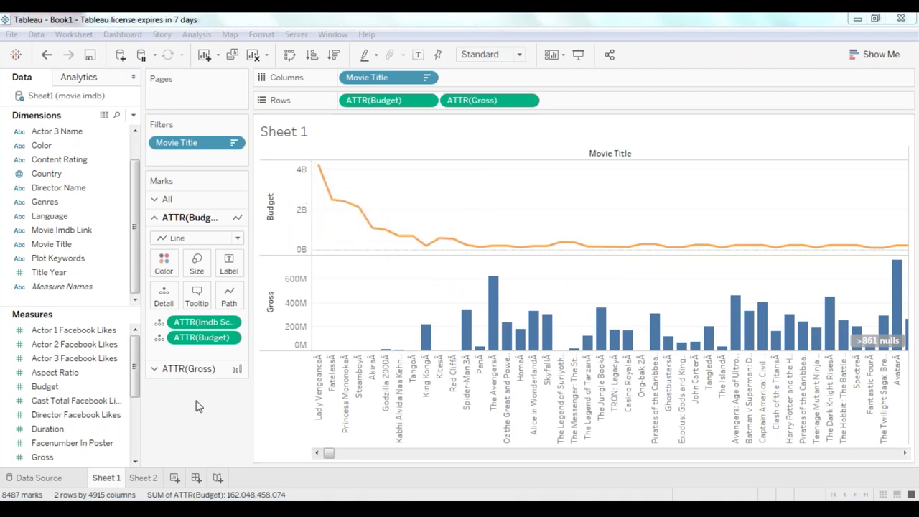
Display the Gross marks on Sheet 2 as bars and inspect the details of individual movies in the combined chart
left_click(143, 477)
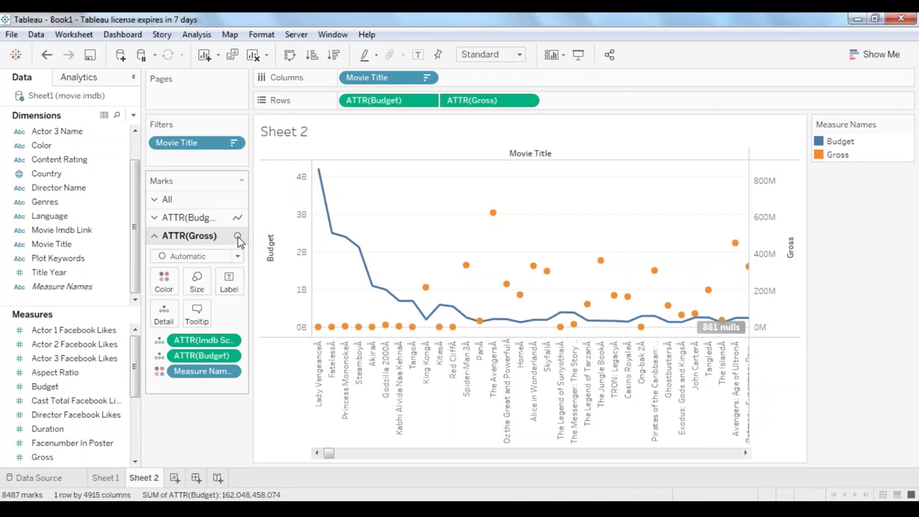
left_click(215, 256)
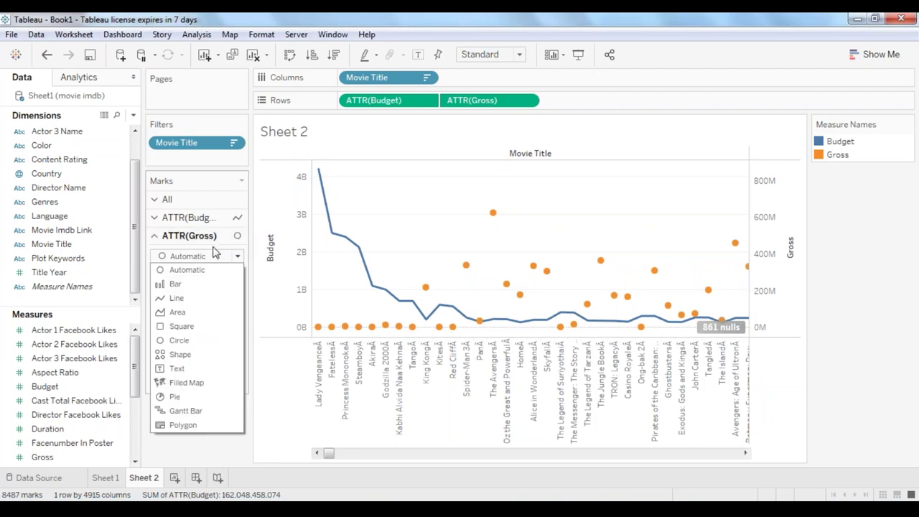
left_click(175, 285)
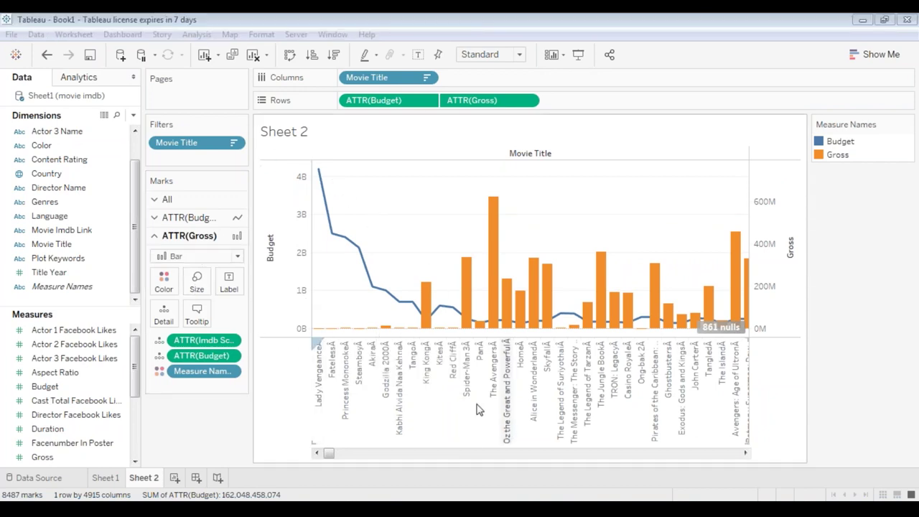
mouse_move(317, 334)
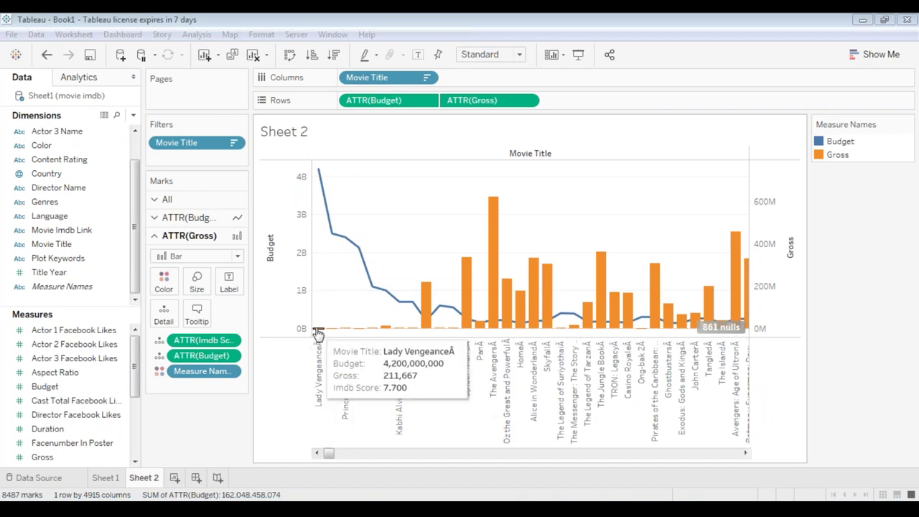
mouse_move(318, 174)
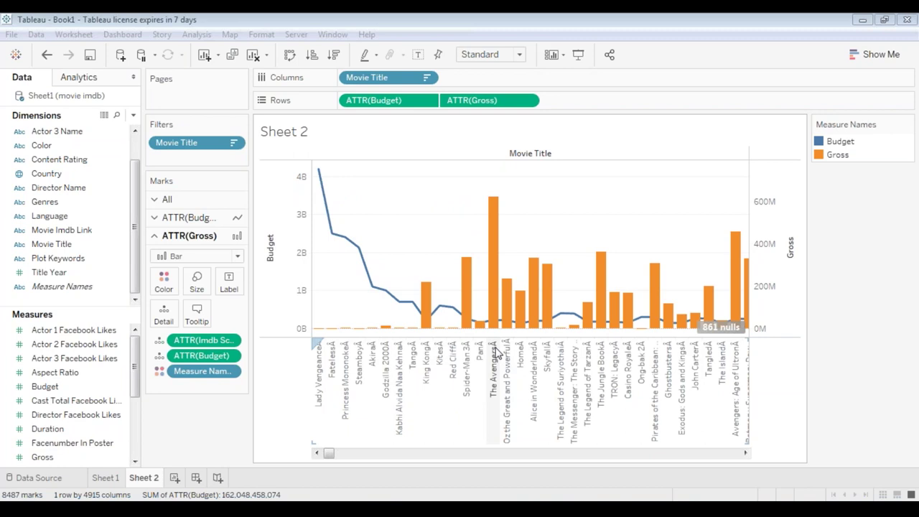
mouse_move(499, 325)
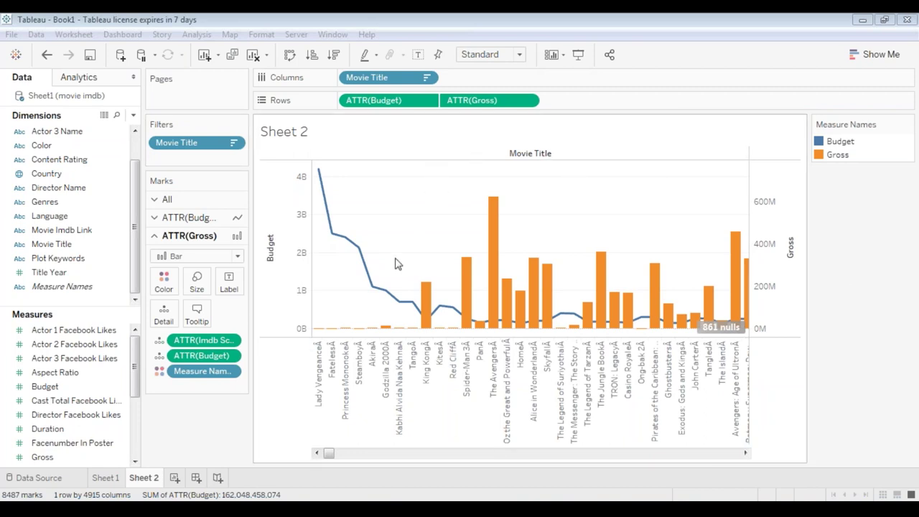
mouse_move(333, 329)
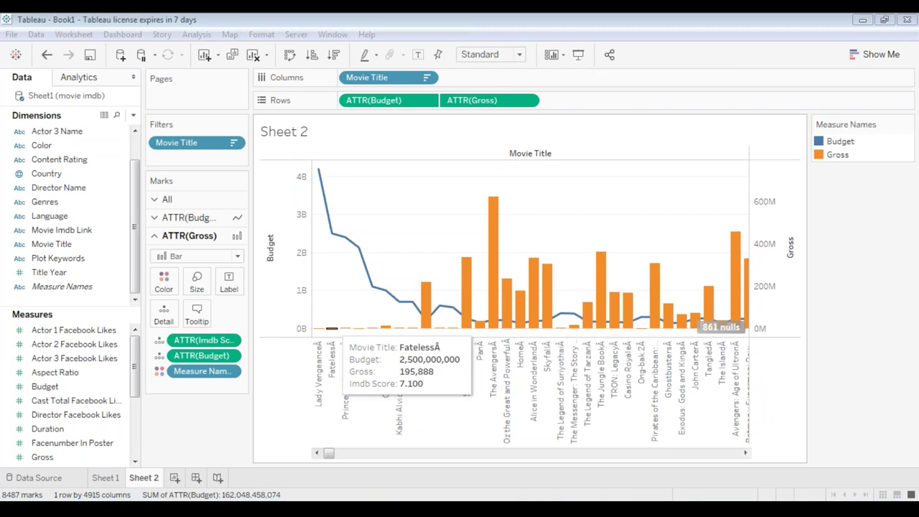
Create a new worksheet and place Movie Title on Columns with all members added
left_click(175, 479)
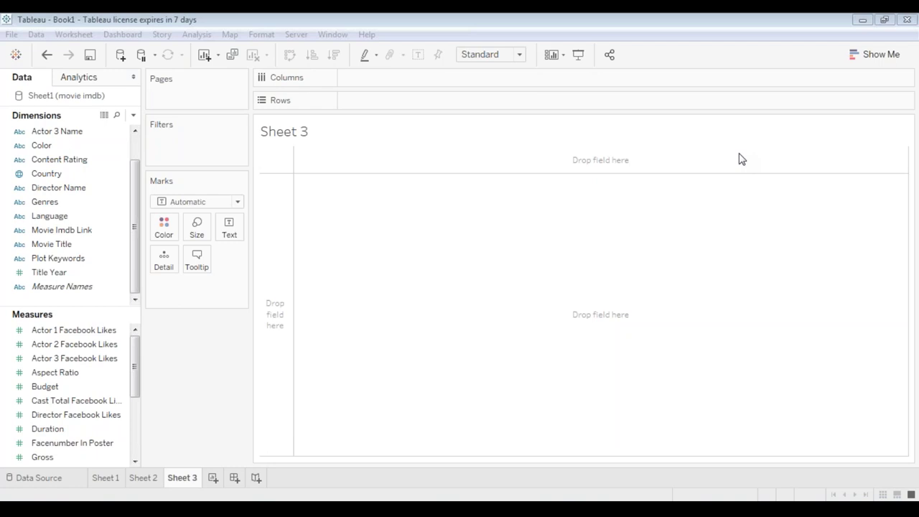
left_click(70, 248)
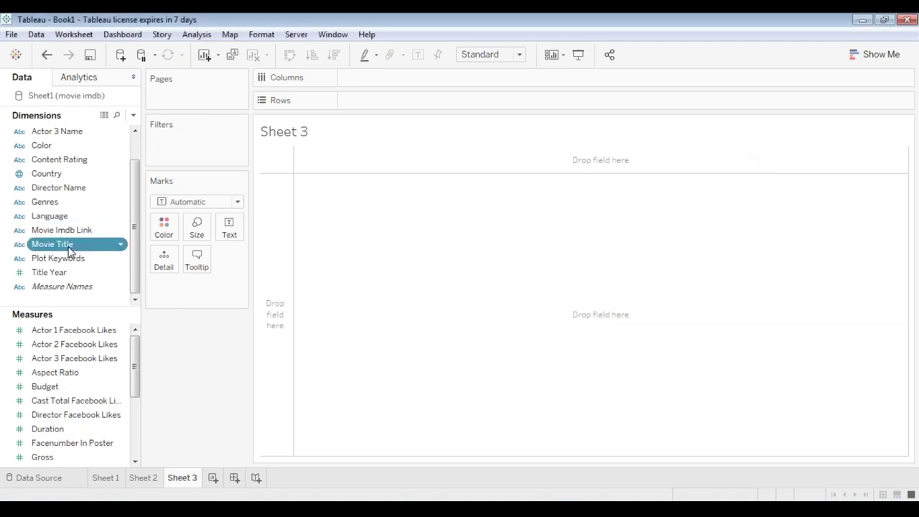
left_click_drag(70, 250, 402, 78)
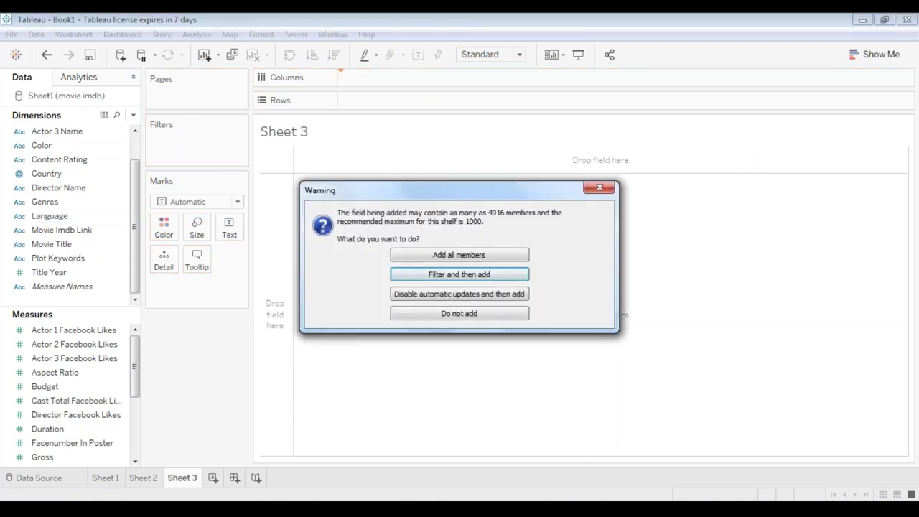
left_click(472, 256)
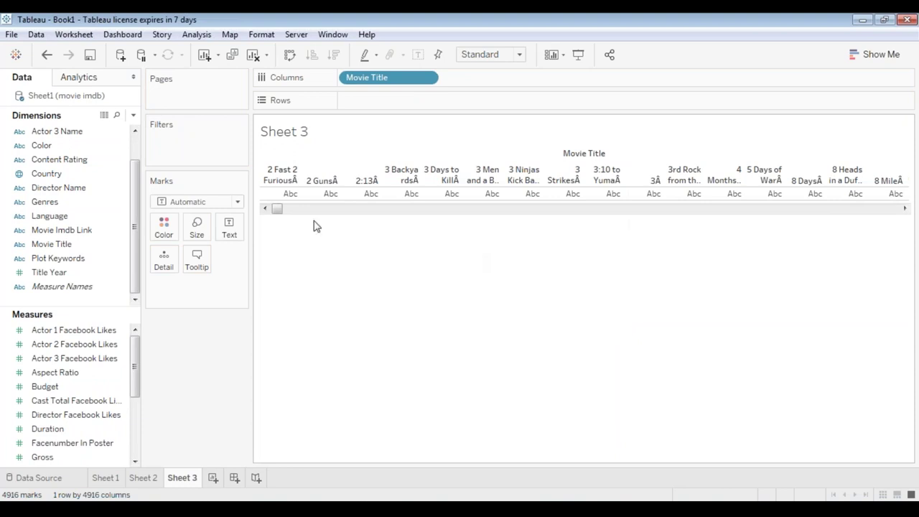
Plot Imdb Score on Rows, sort the movies in descending order, and inspect the highest bars
left_click_drag(132, 377, 136, 406)
mouse_move(59, 433)
left_mouse_down()
mouse_move(409, 110)
mouse_move(402, 104)
left_mouse_up()
left_click(334, 55)
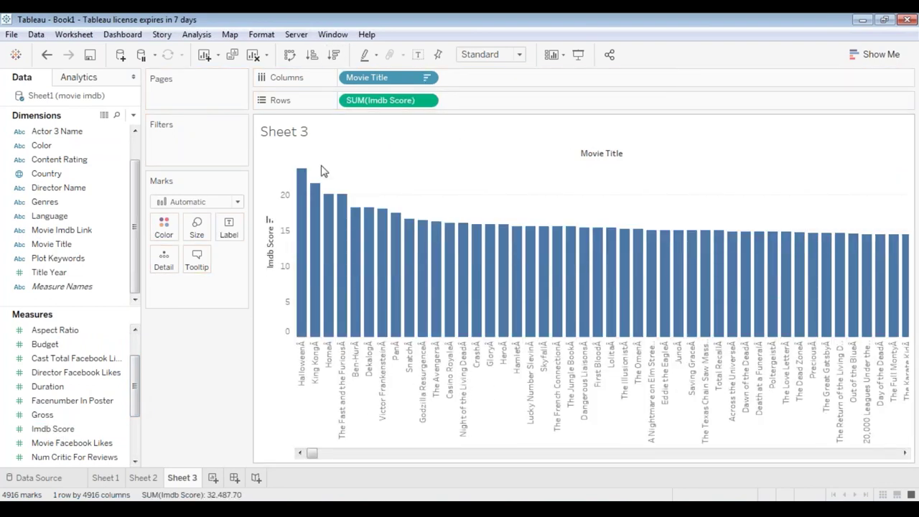
mouse_move(302, 210)
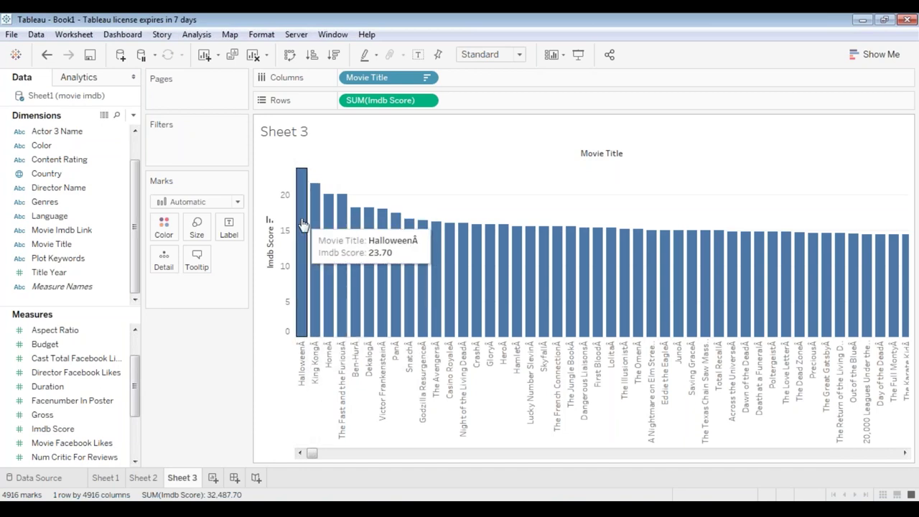
mouse_move(331, 226)
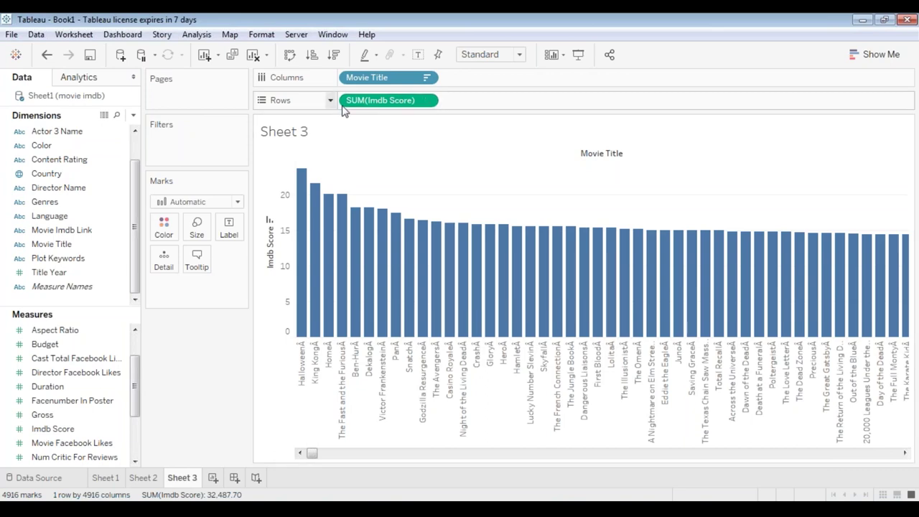
Change Imdb Score on Rows to an attribute and sort the movies in descending order again
left_click(427, 101)
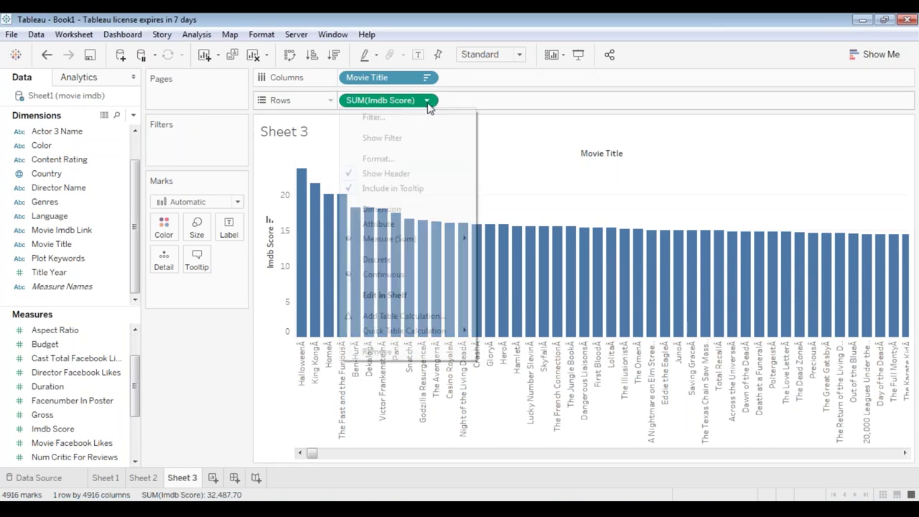
left_click(402, 225)
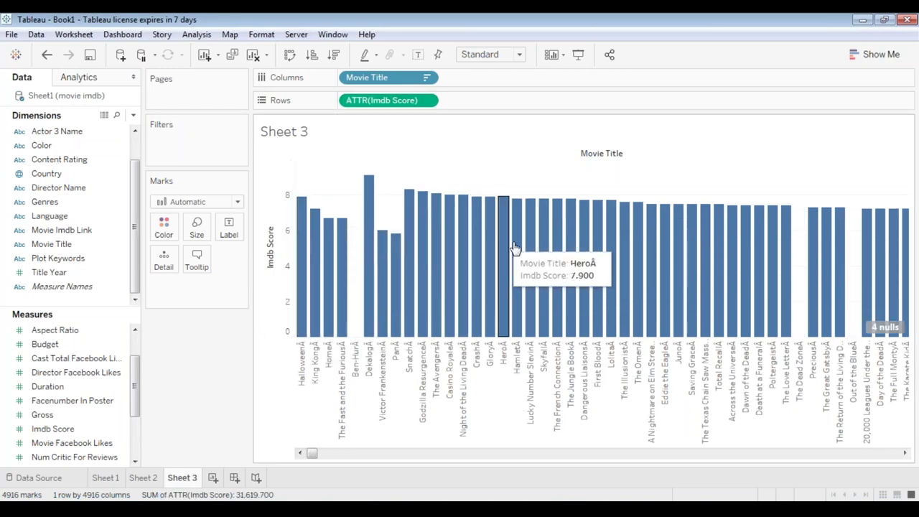
left_click(335, 55)
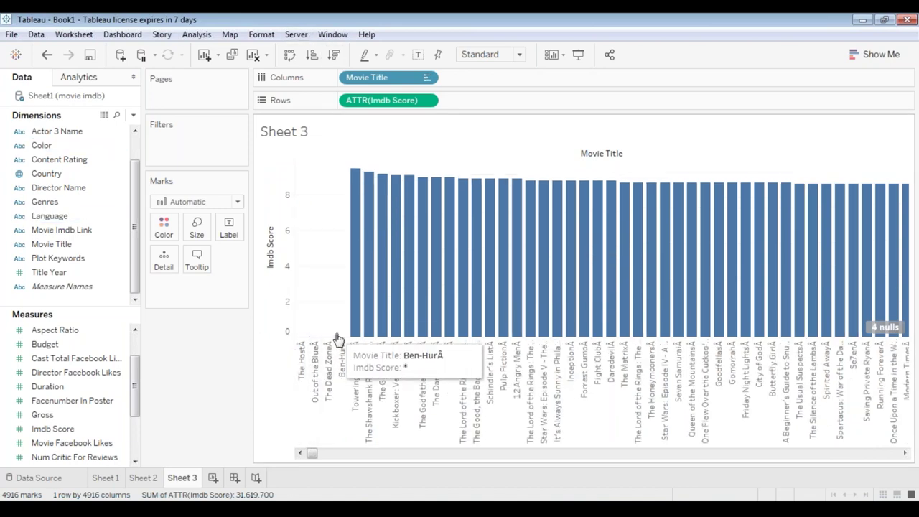
Exclude the movies without a single score from the chart: The Host, Out of the Blue, The Dead Zone and Ben-Hur
right_click(305, 381)
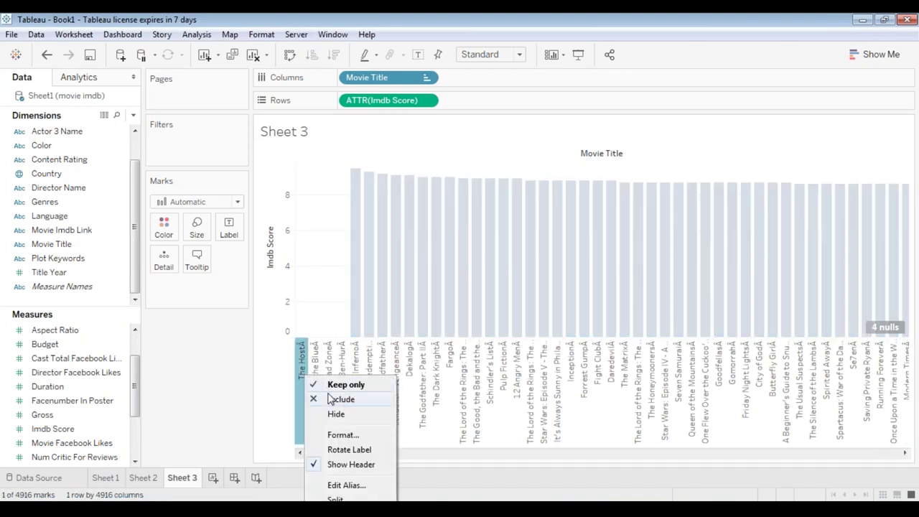
left_click(330, 396)
left_click(310, 378)
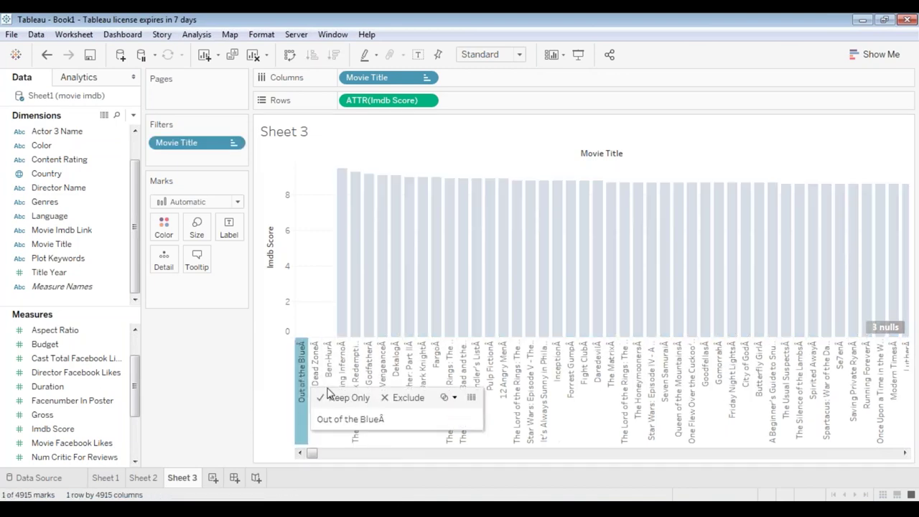
left_click(393, 397)
left_click(300, 366)
right_click(302, 363)
left_click(336, 385)
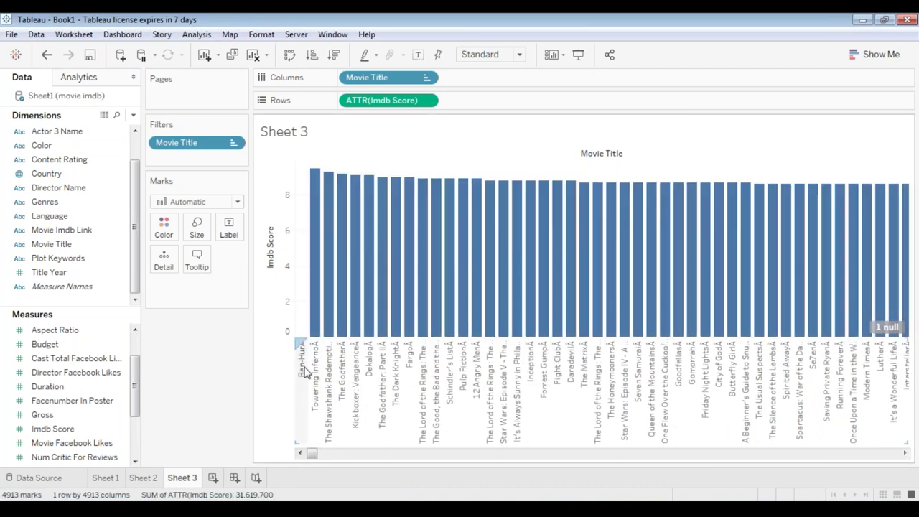
left_click(303, 365)
left_click(395, 388)
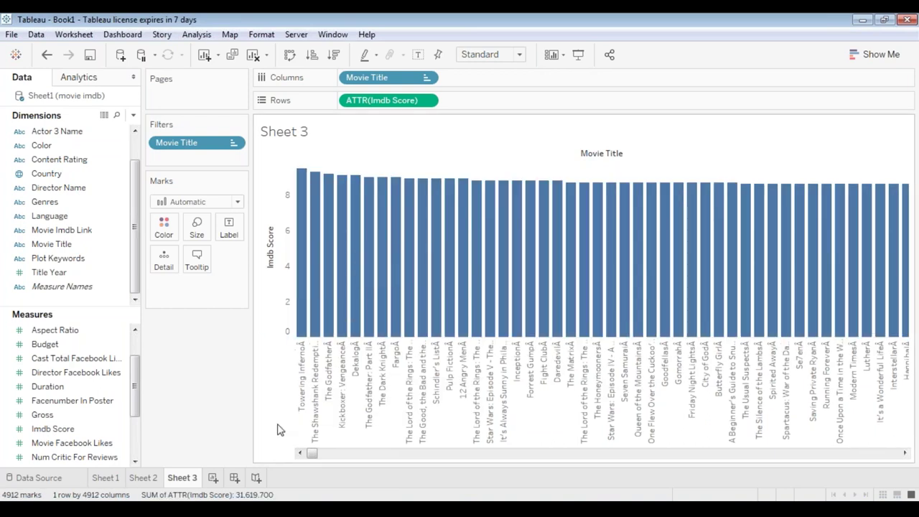
mouse_move(301, 334)
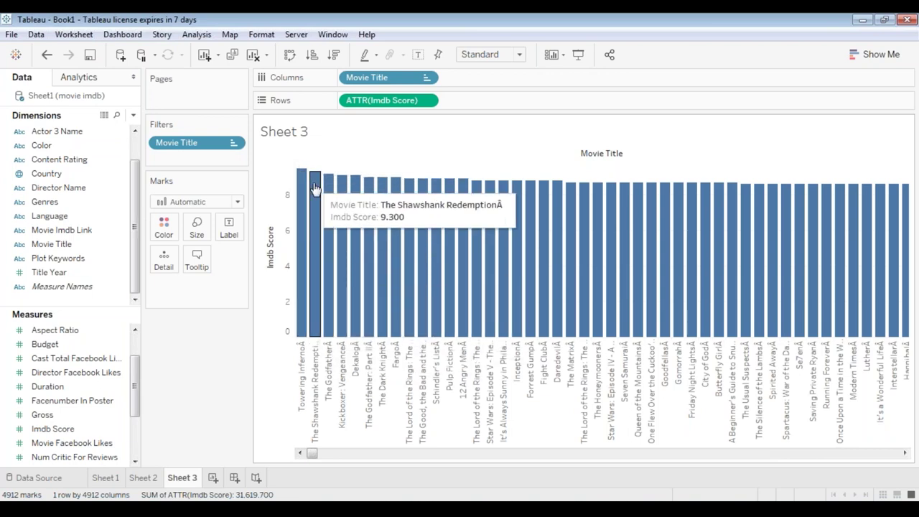
Try Gross as an attribute on a dual axis with Imdb Score, and remove it from Rows again
left_click_drag(69, 421, 484, 106)
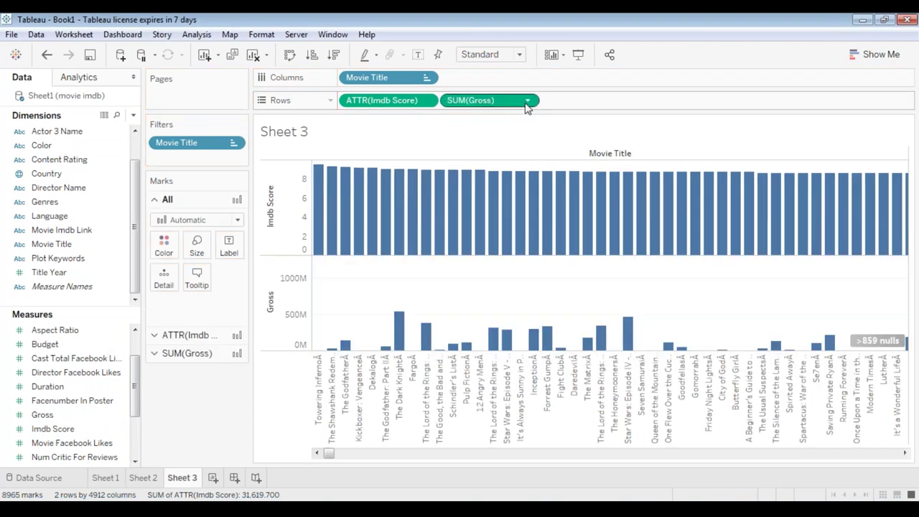
left_click(527, 102)
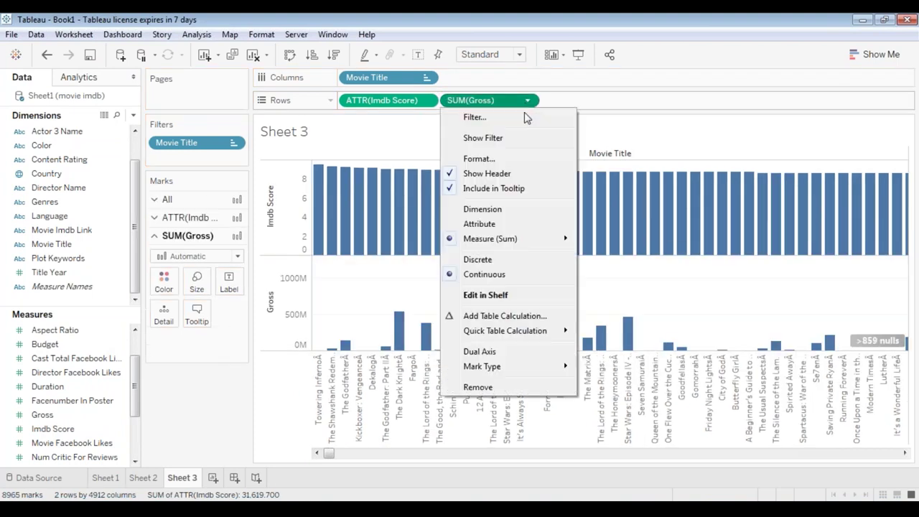
left_click(467, 225)
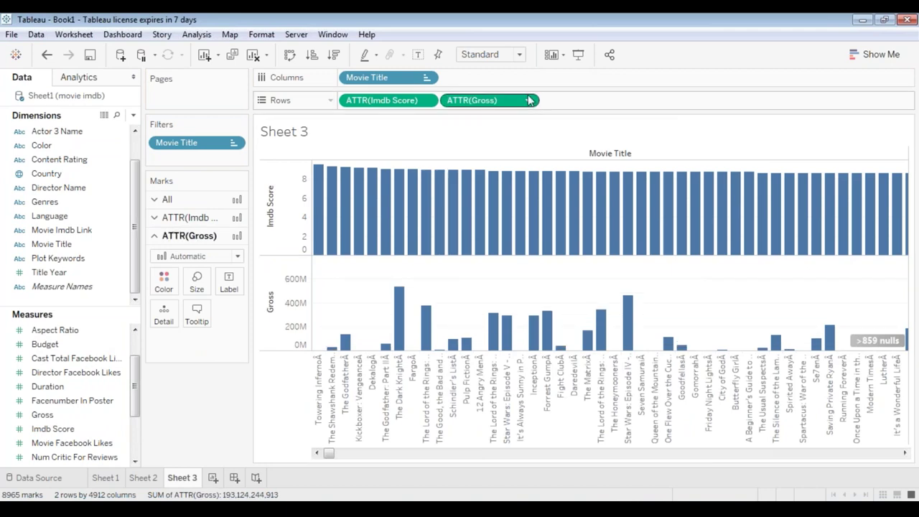
left_click(528, 100)
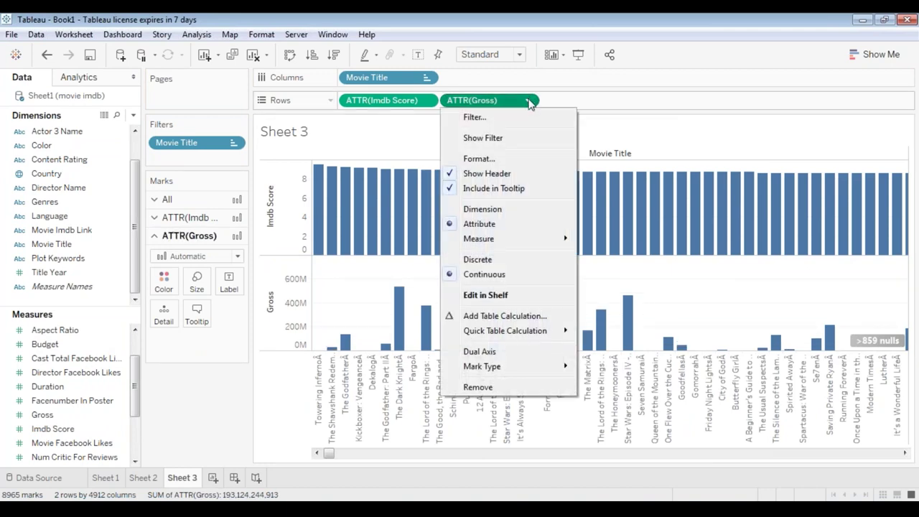
left_click(480, 352)
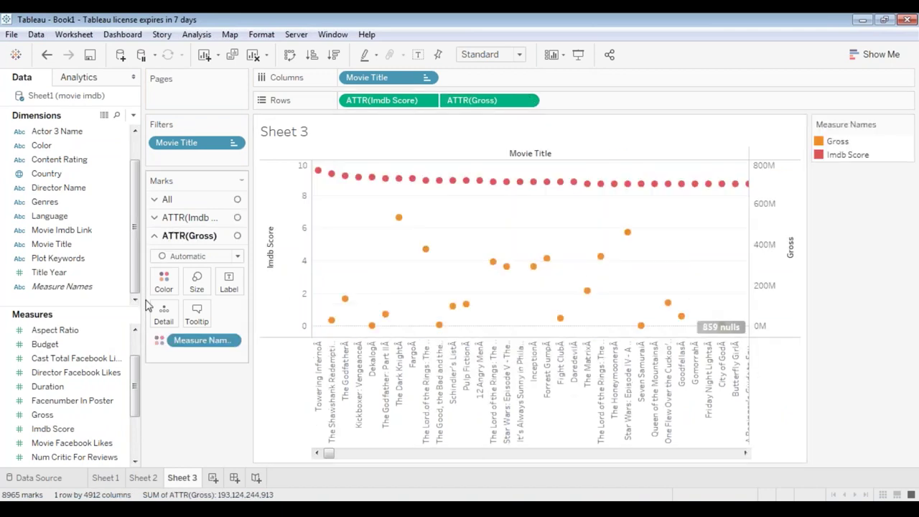
key("ctrl+1")
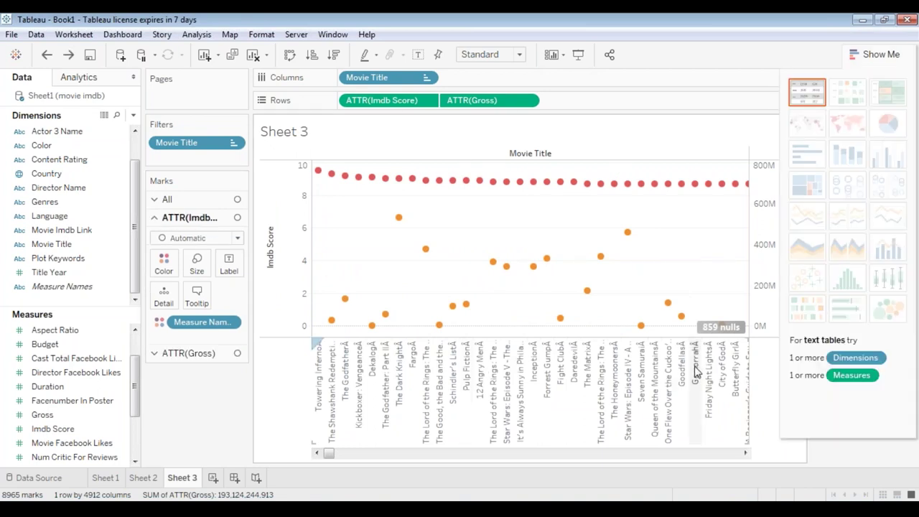
mouse_move(372, 327)
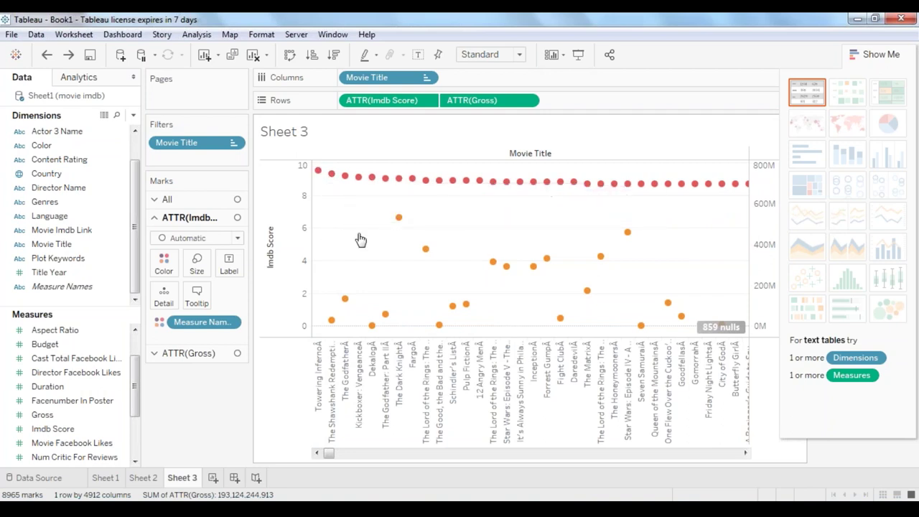
mouse_move(425, 257)
mouse_move(520, 182)
mouse_move(452, 314)
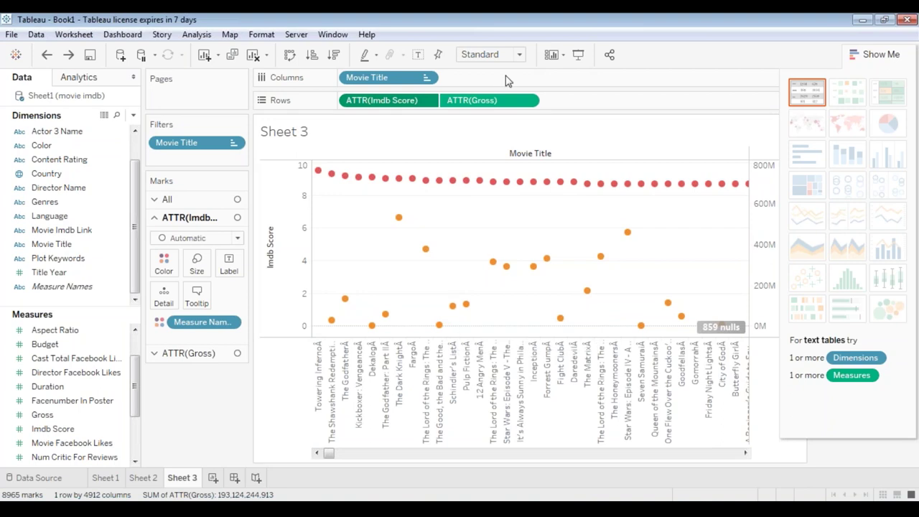
left_click(527, 100)
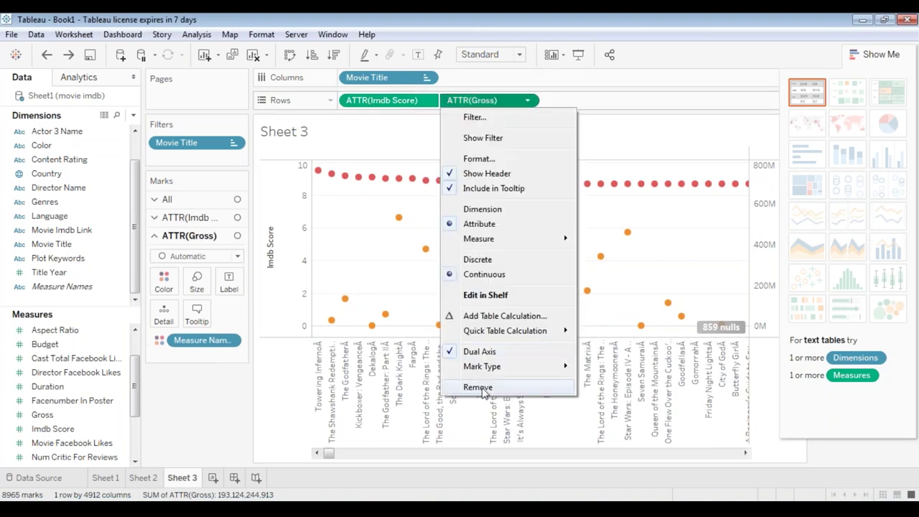
key("Escape")
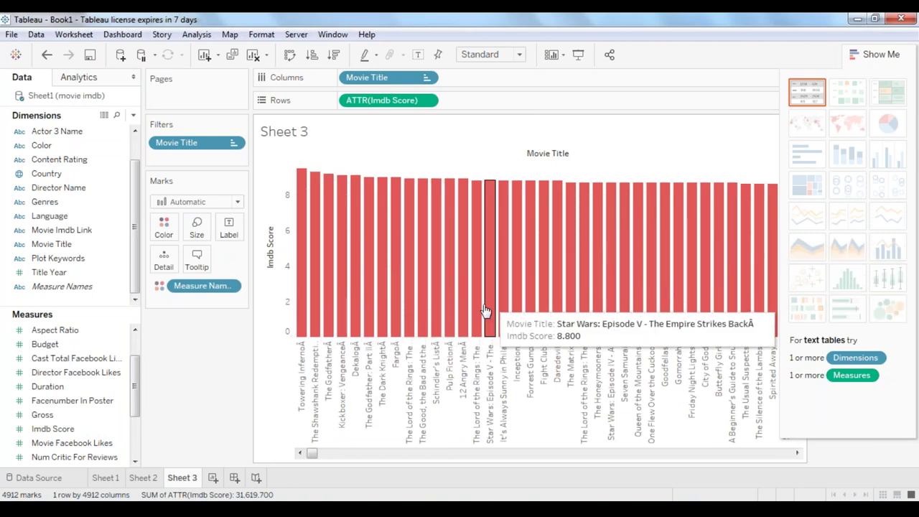
Add Gross to the Detail of the Imdb Score bars and check that the tooltip includes the field
left_click_drag(137, 404, 139, 422)
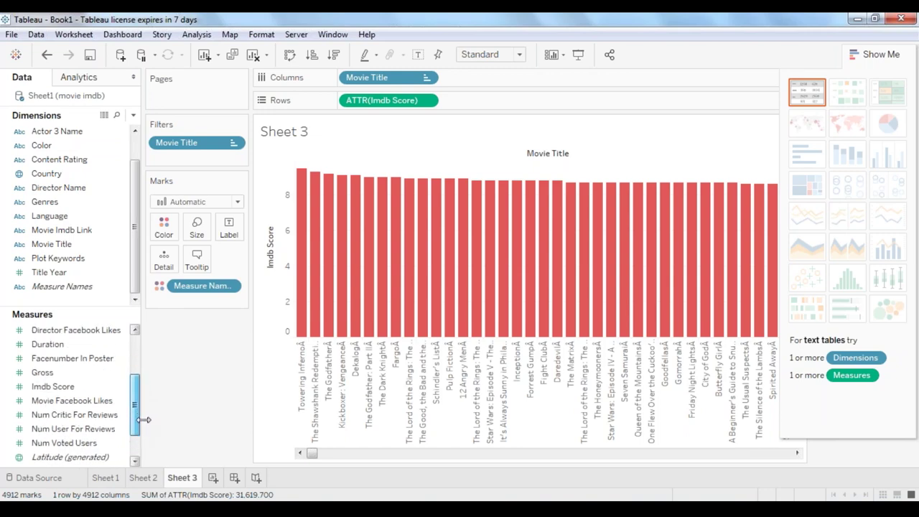
left_click_drag(42, 372, 165, 265)
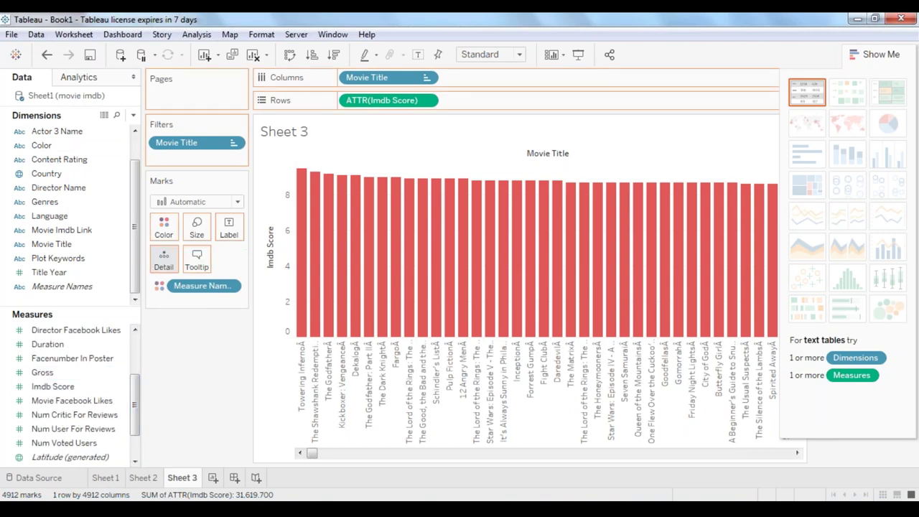
left_click(196, 265)
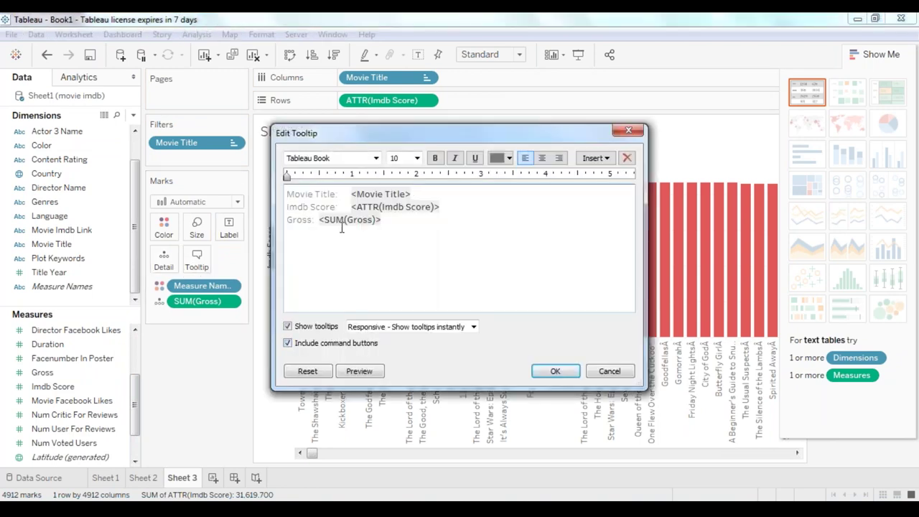
left_click(553, 372)
left_click(234, 285)
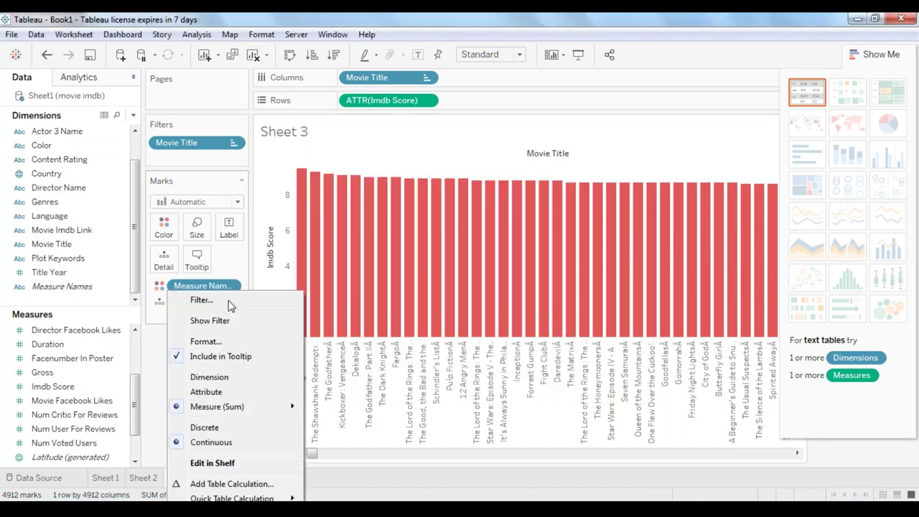
left_click(196, 392)
Compare the Imdb Score and Gross of individual movies from the highest-rated to the lowest-rated bars
mouse_move(304, 324)
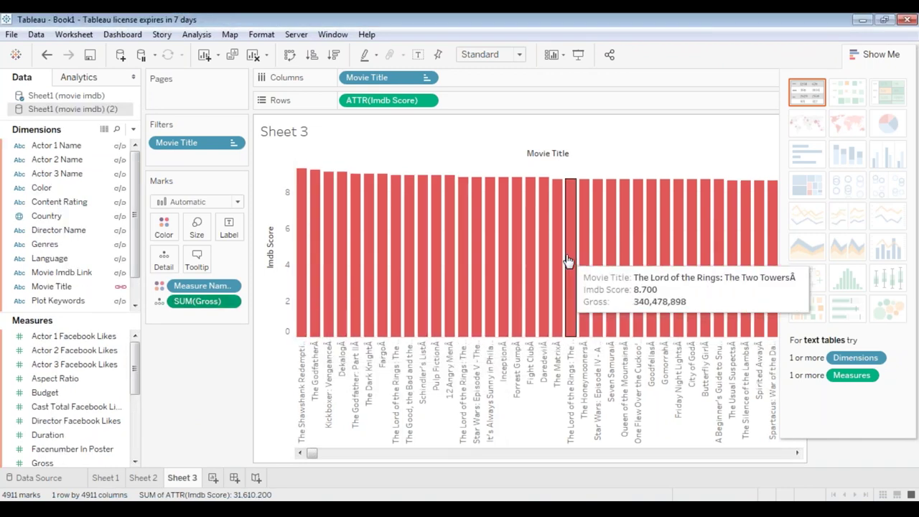
mouse_move(300, 267)
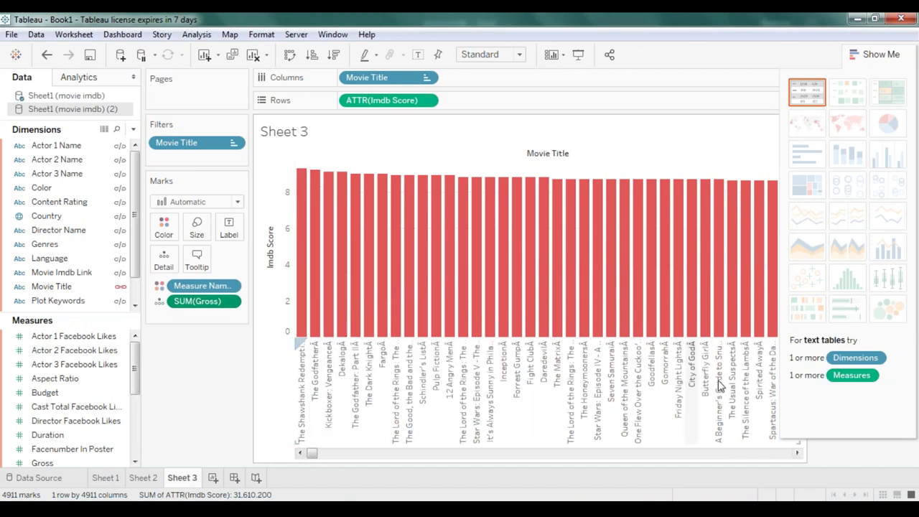
left_click_drag(316, 454, 810, 455)
mouse_move(672, 324)
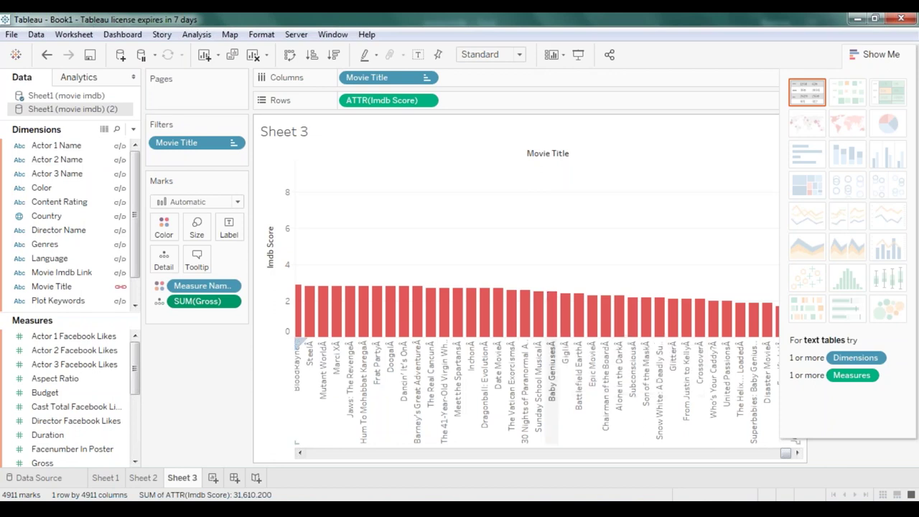
Create a new worksheet with Movie Title on Columns and Actor 1 Facebook Likes on Rows
left_click(212, 479)
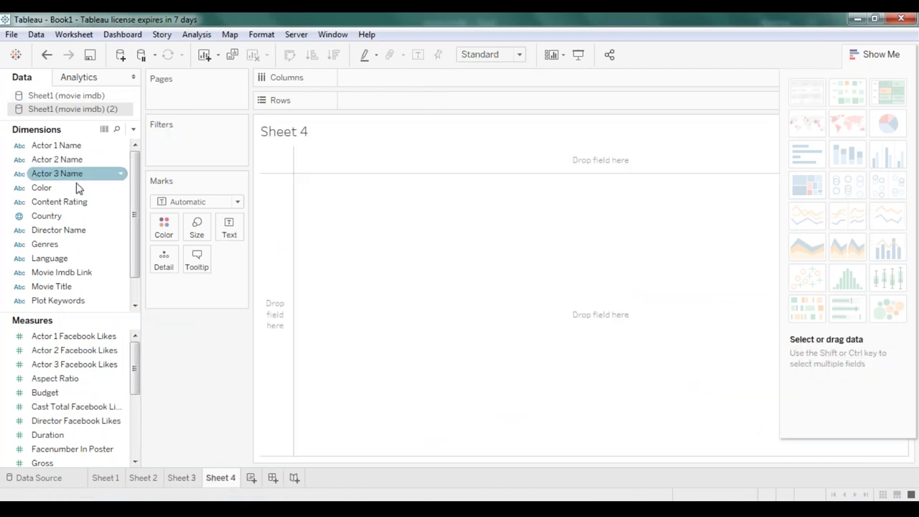
left_click(80, 288)
left_click_drag(80, 288, 394, 75)
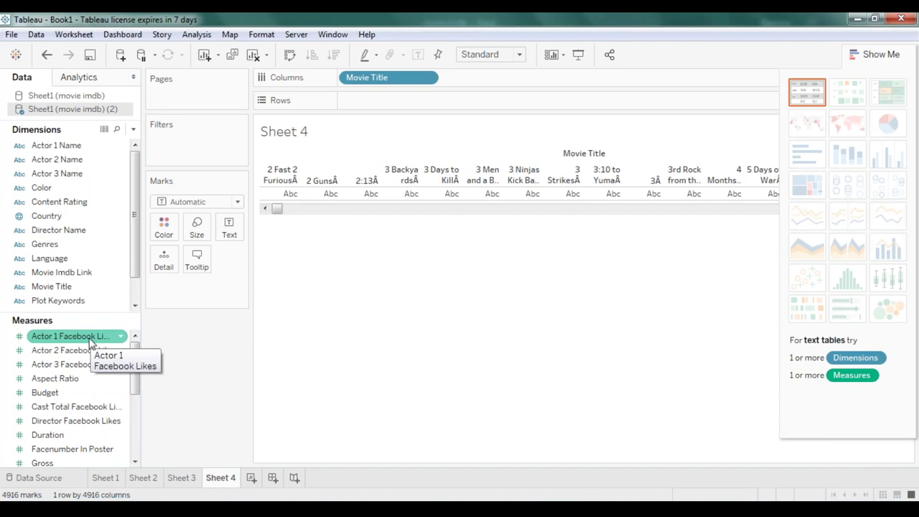
left_click_drag(90, 342, 402, 102)
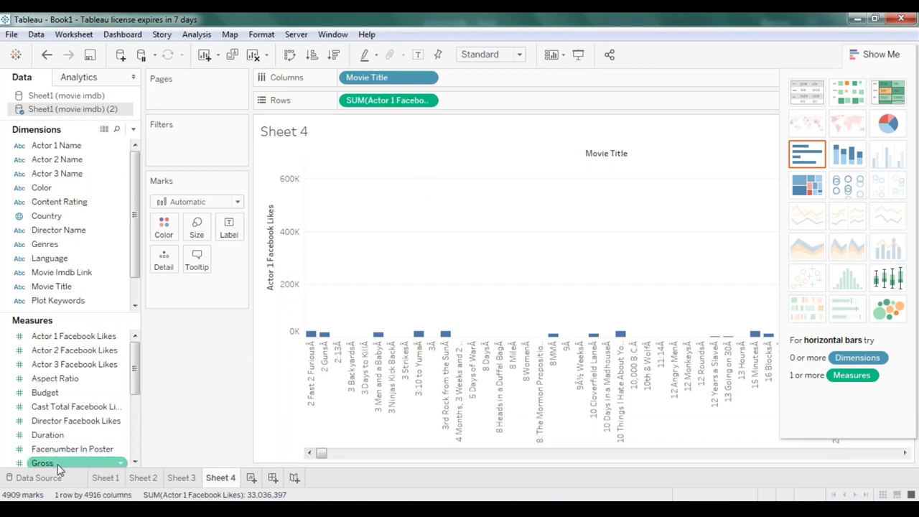
Add Gross to Rows and change both Gross and Actor 1 Facebook Likes to attributes
scroll(59, 468, "down", 1)
left_click_drag(53, 463, 502, 104)
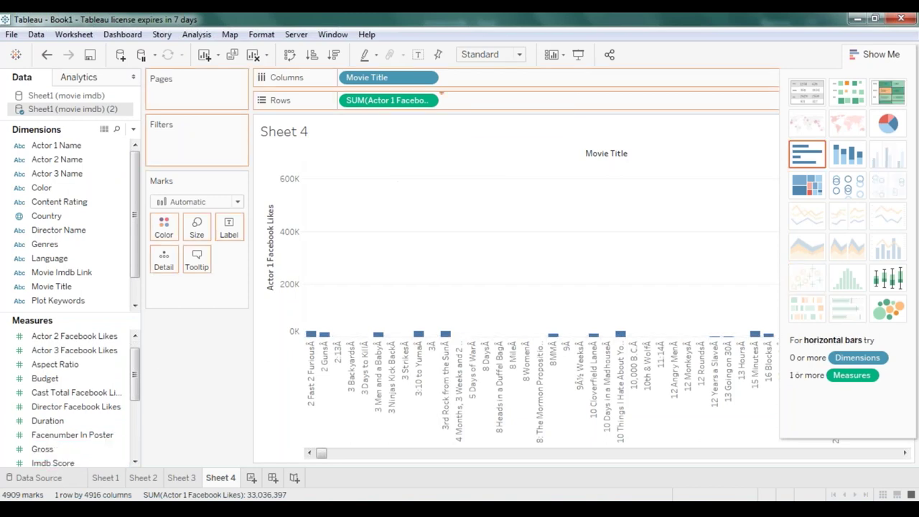
left_click(528, 101)
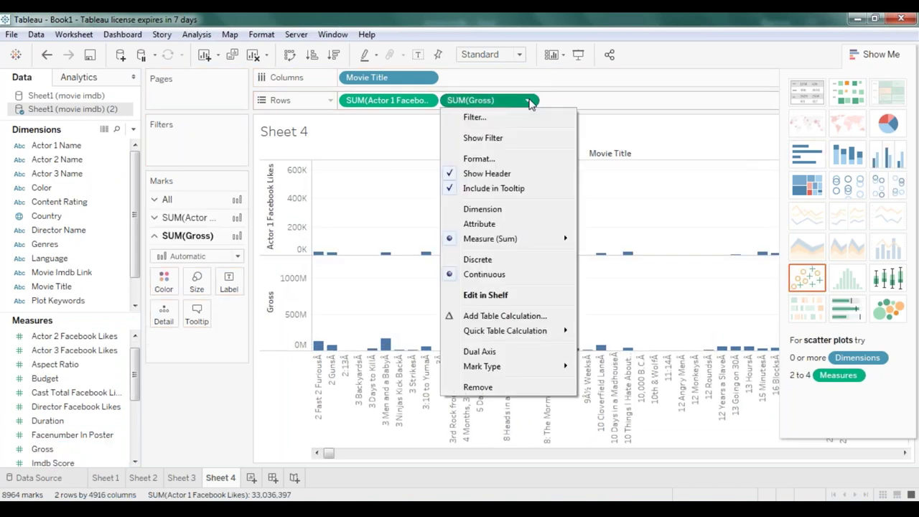
left_click(472, 224)
left_click(428, 104)
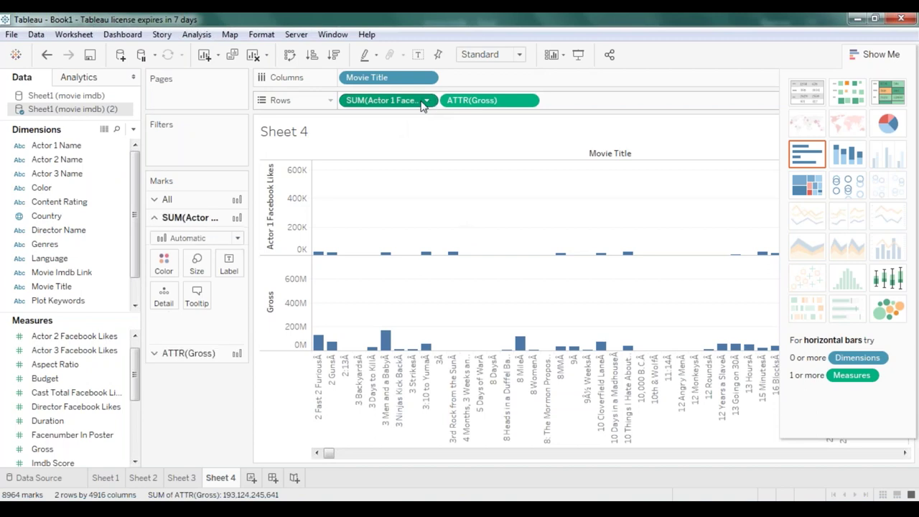
left_click(428, 103)
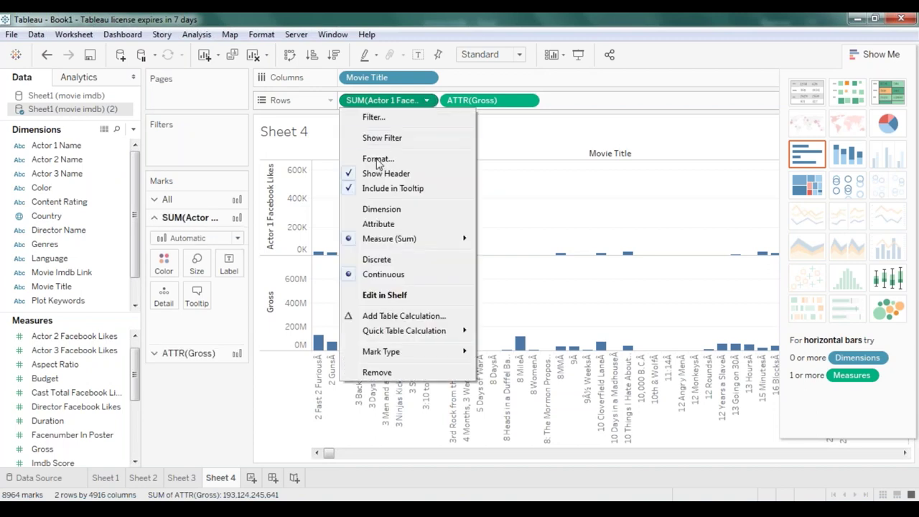
left_click(359, 227)
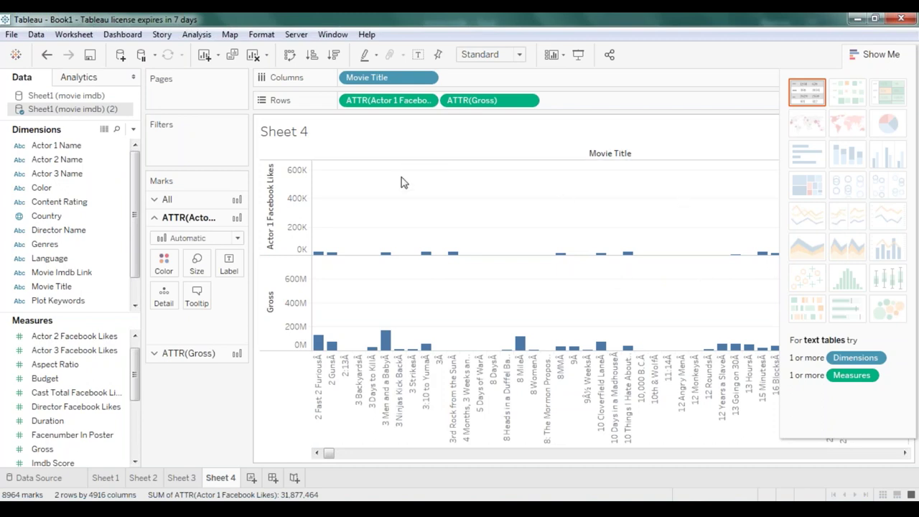
Sort the movies by descending Actor 1 Facebook Likes and add Gross and Budget to the Detail of those marks
left_click(333, 56)
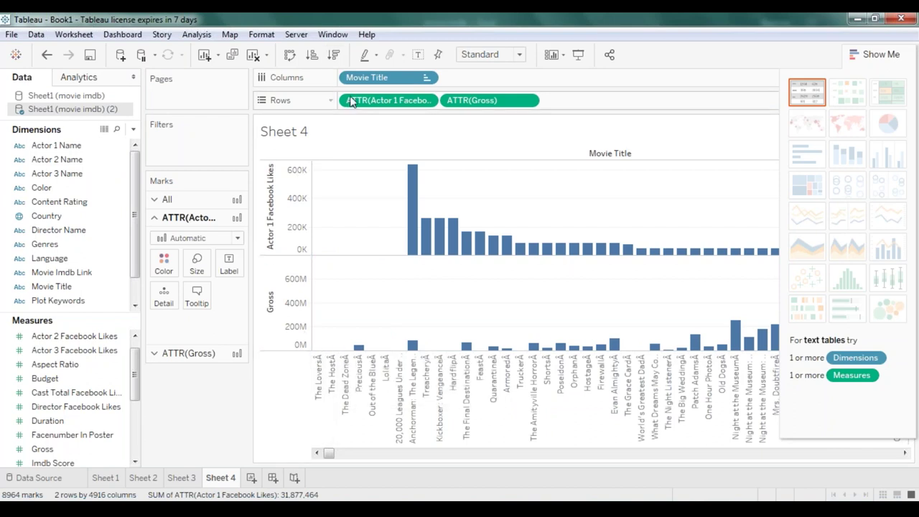
left_click_drag(49, 451, 164, 294)
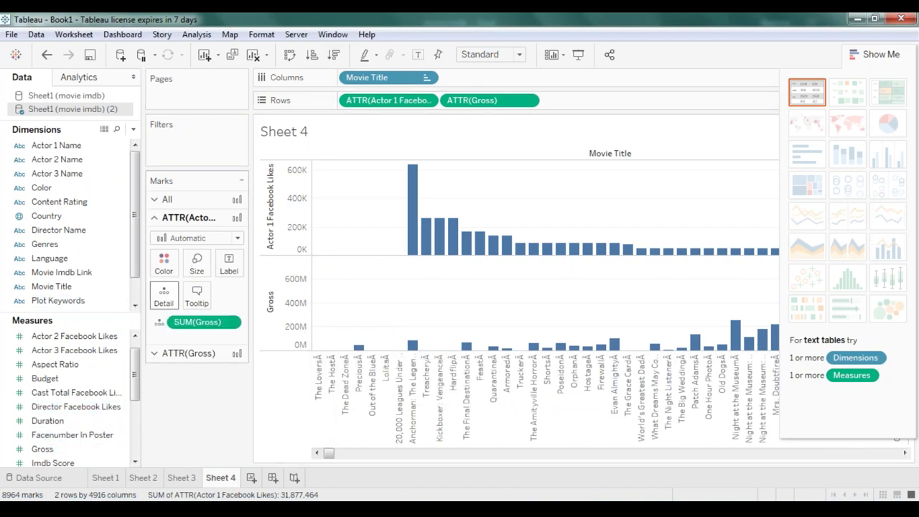
left_click_drag(36, 379, 159, 297)
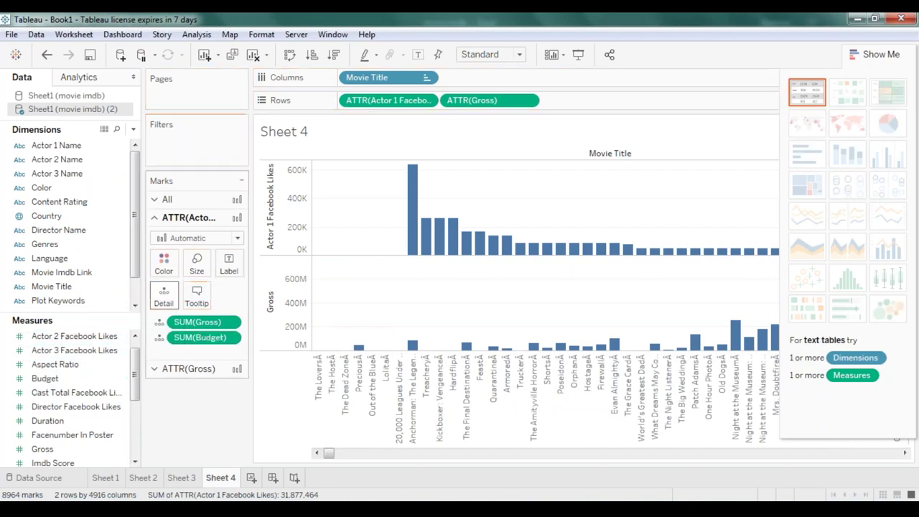
Sort the movies by descending Gross and combine Gross with Actor 1 Facebook Likes on a dual axis
left_click(318, 352)
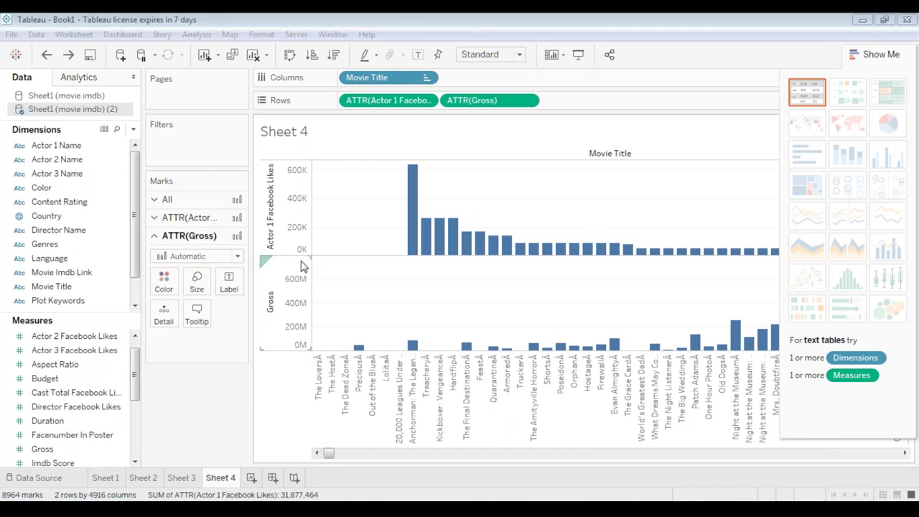
left_click(272, 308)
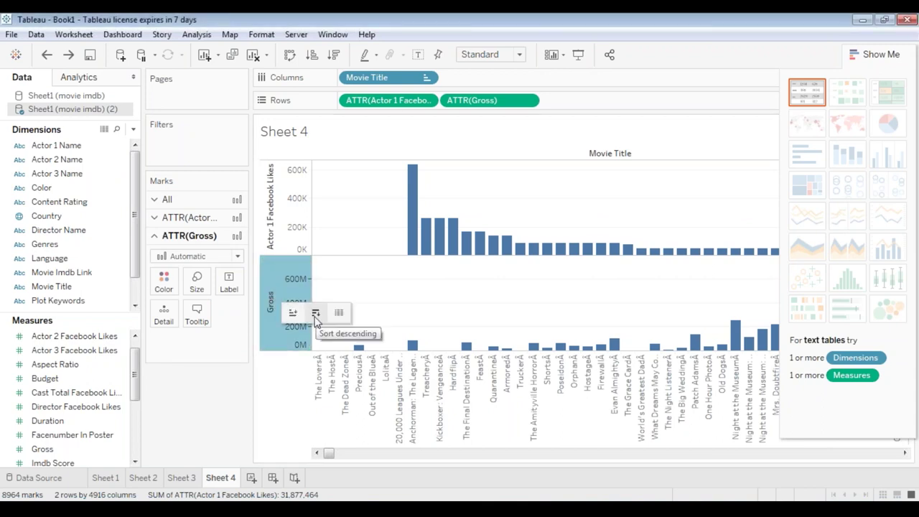
left_click(316, 315)
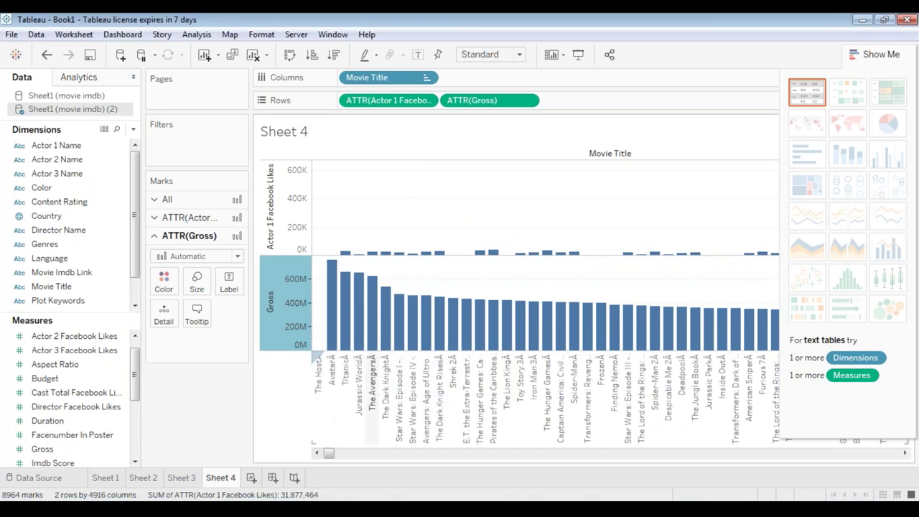
mouse_move(332, 327)
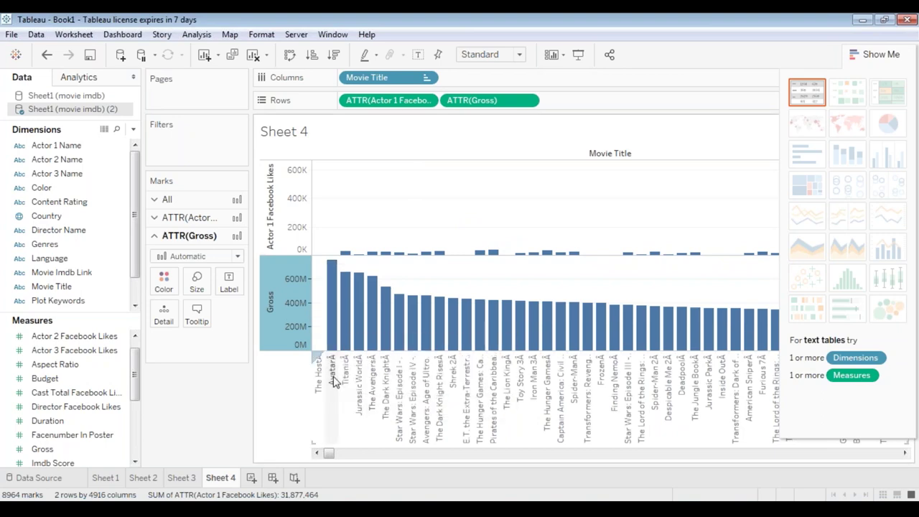
mouse_move(335, 374)
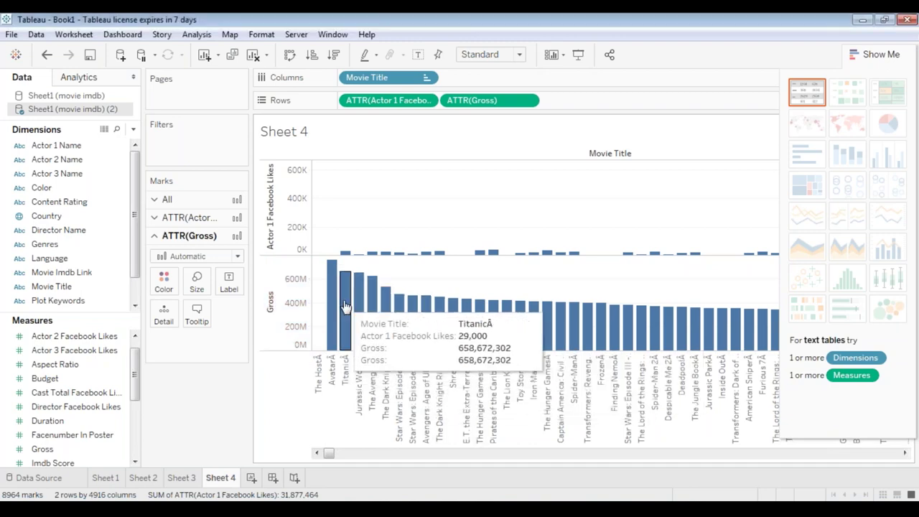
left_click(528, 101)
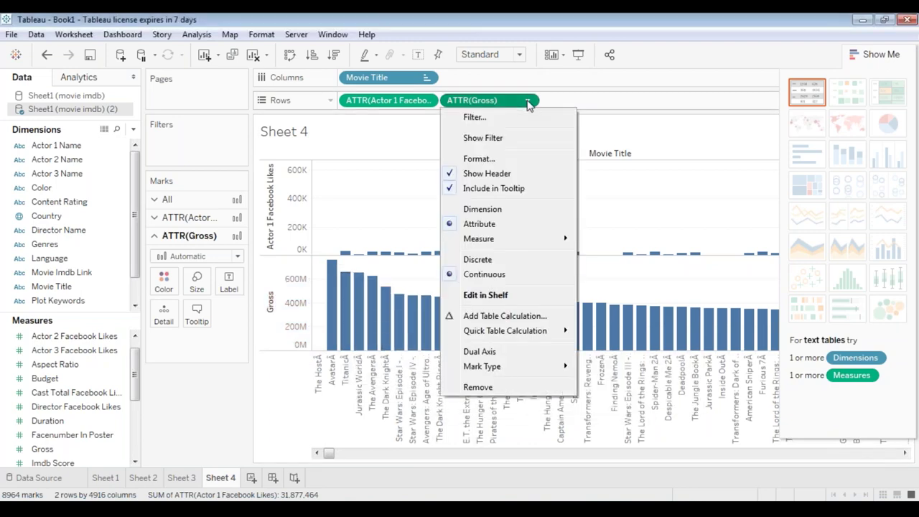
left_click(486, 354)
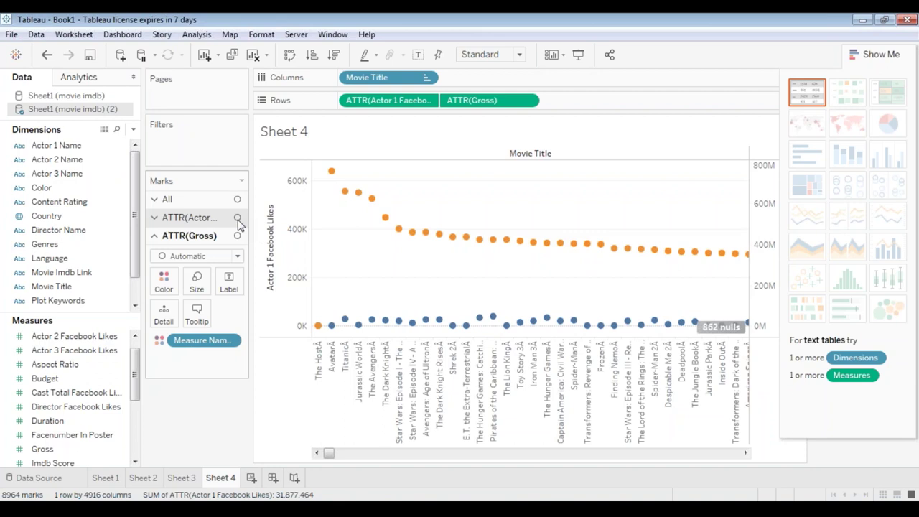
Show Actor 1 Facebook Likes as a line and Gross as bars on the dual-axis chart
left_click(216, 218)
left_click(237, 238)
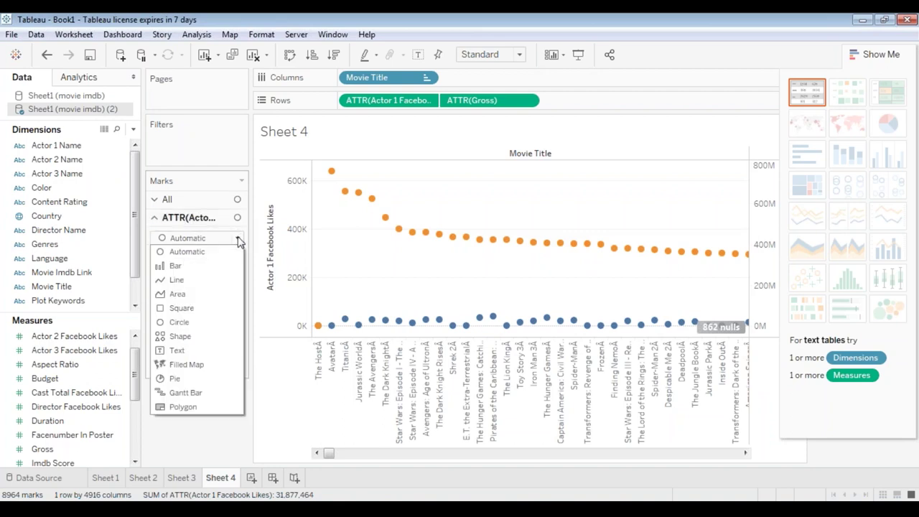
left_click(178, 280)
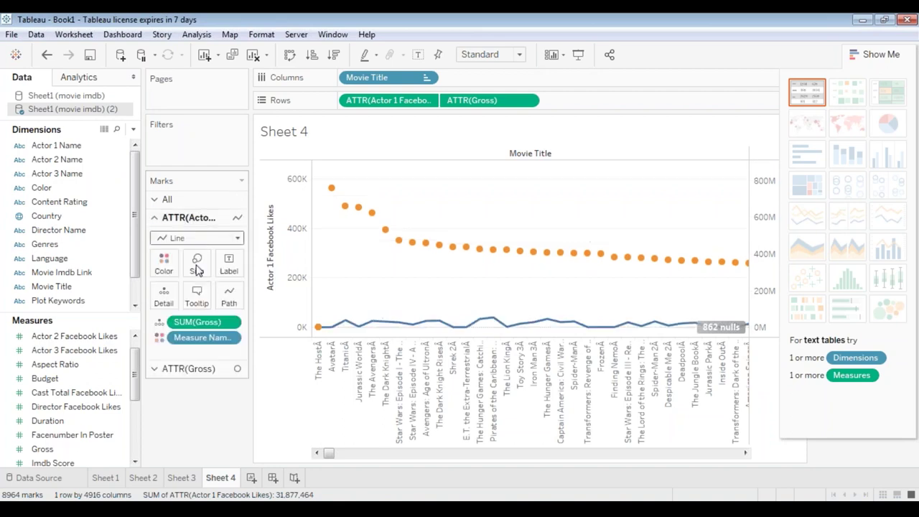
left_click(209, 368)
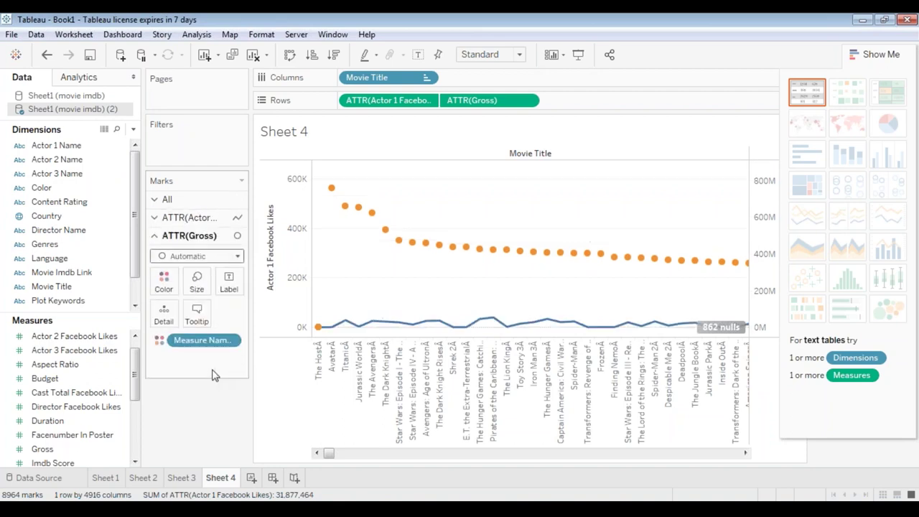
left_click(231, 256)
left_click(208, 285)
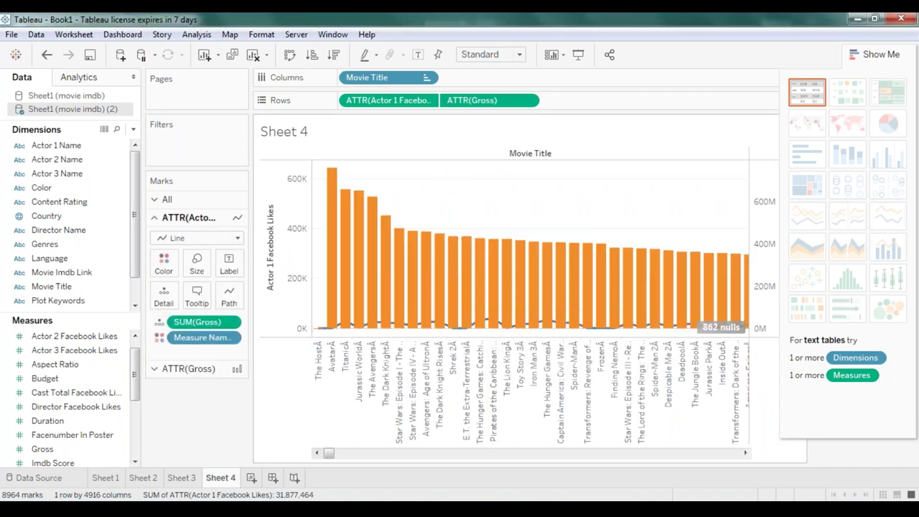
Move Actor 1 Facebook Likes after Gross on Rows so its line is drawn in front of the Gross bars
left_click_drag(392, 106, 611, 102)
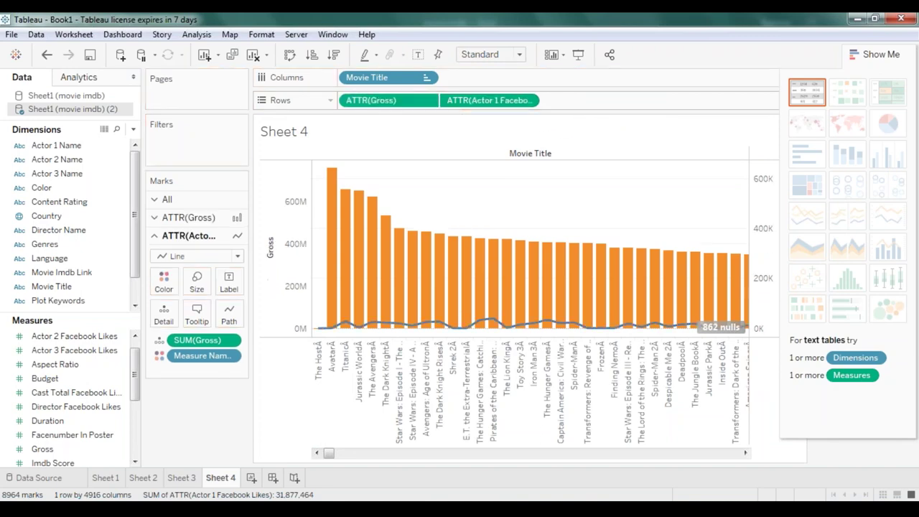
mouse_move(335, 329)
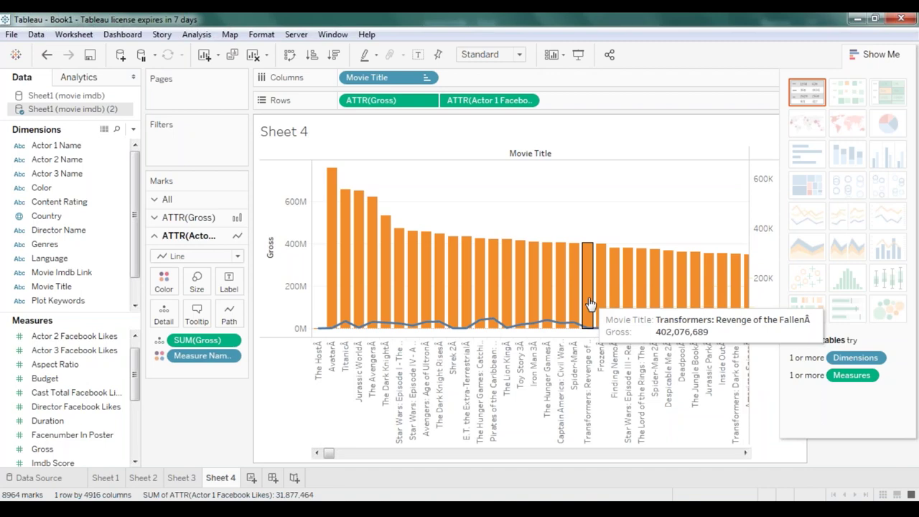
mouse_move(329, 452)
left_mouse_down()
mouse_move(359, 457)
mouse_move(334, 467)
left_mouse_up()
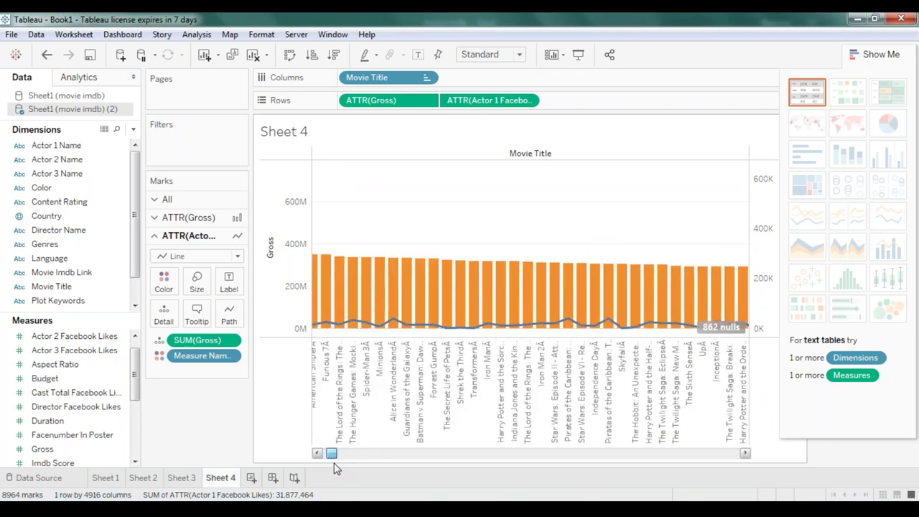
left_click_drag(335, 468, 328, 471)
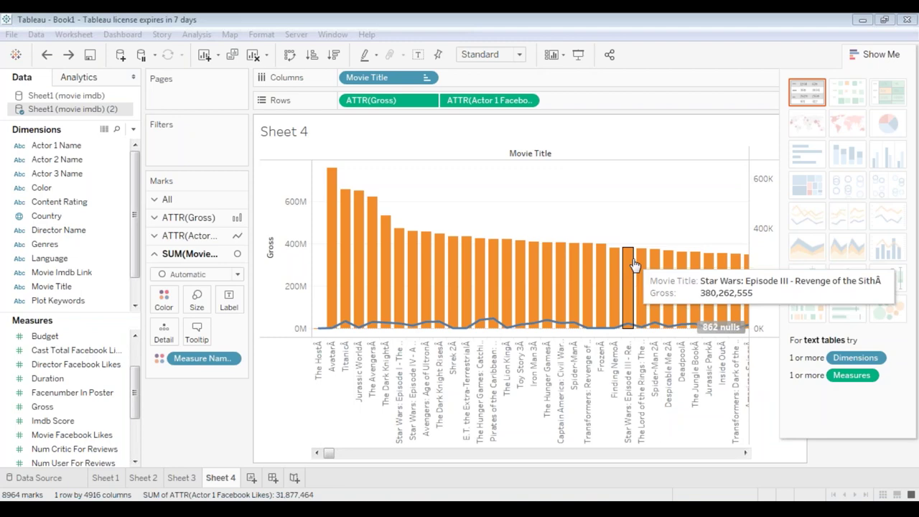
Remove Actor 1 Facebook Likes from Rows, keeping only the Gross bars per movie
left_click(529, 104)
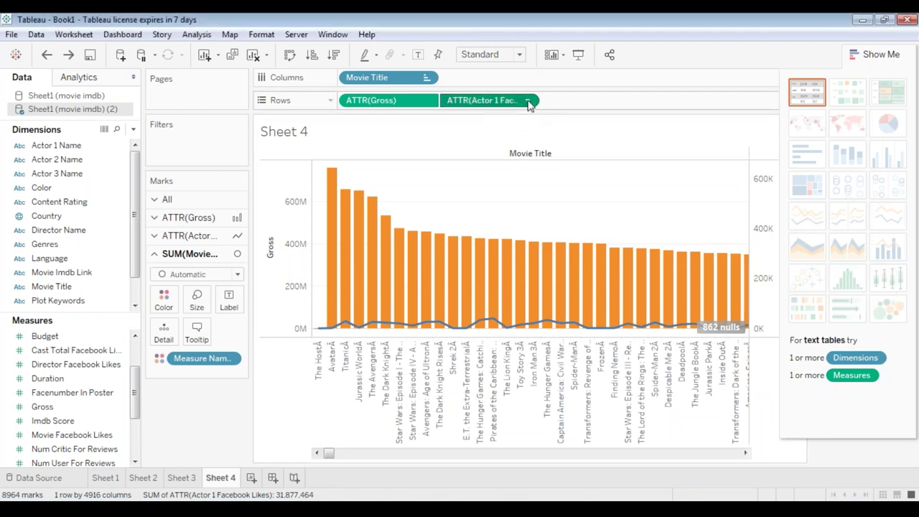
left_click(528, 102)
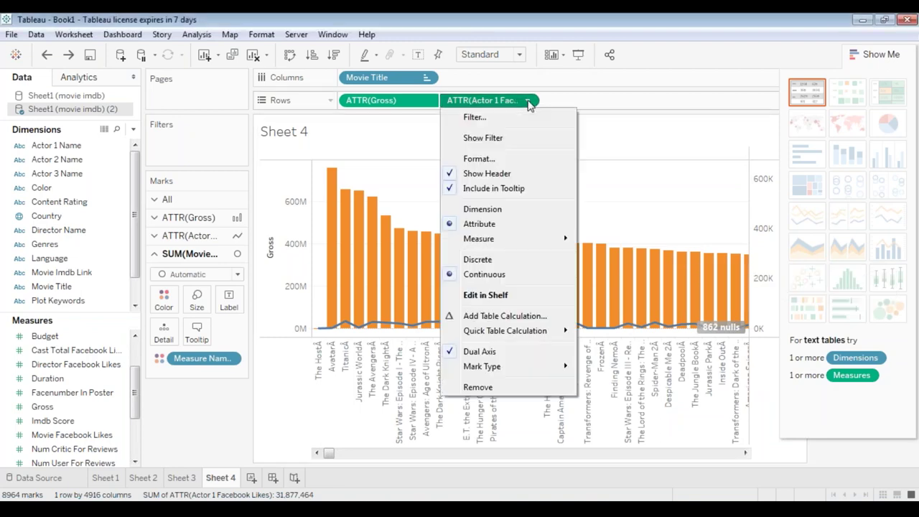
left_click(478, 387)
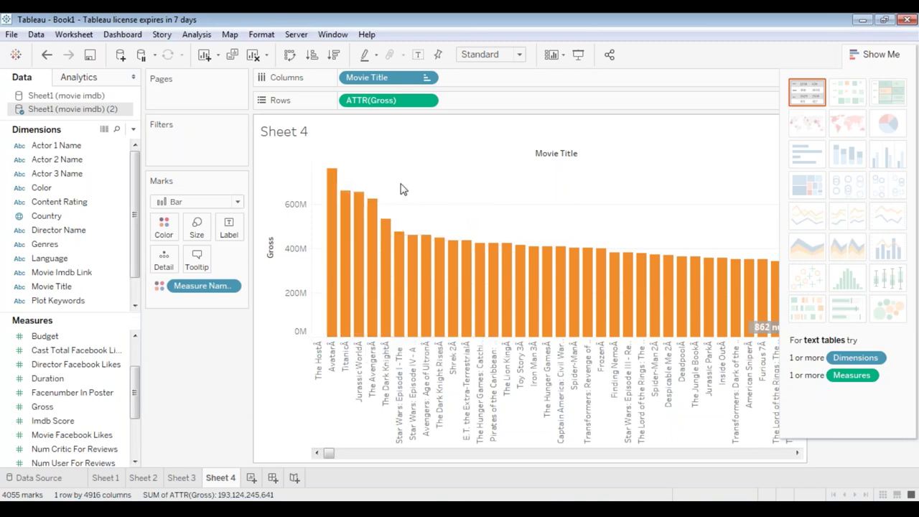
Color the Gross bars by Cast Total Facebook Likes and inspect a movie's bar
left_click(44, 423)
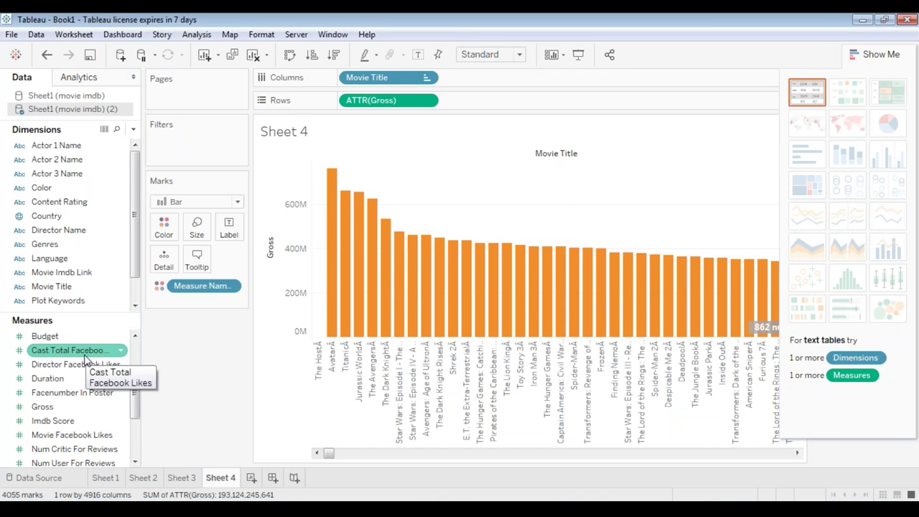
mouse_move(85, 354)
left_mouse_down()
mouse_move(122, 351)
mouse_move(164, 223)
left_mouse_up()
mouse_move(372, 332)
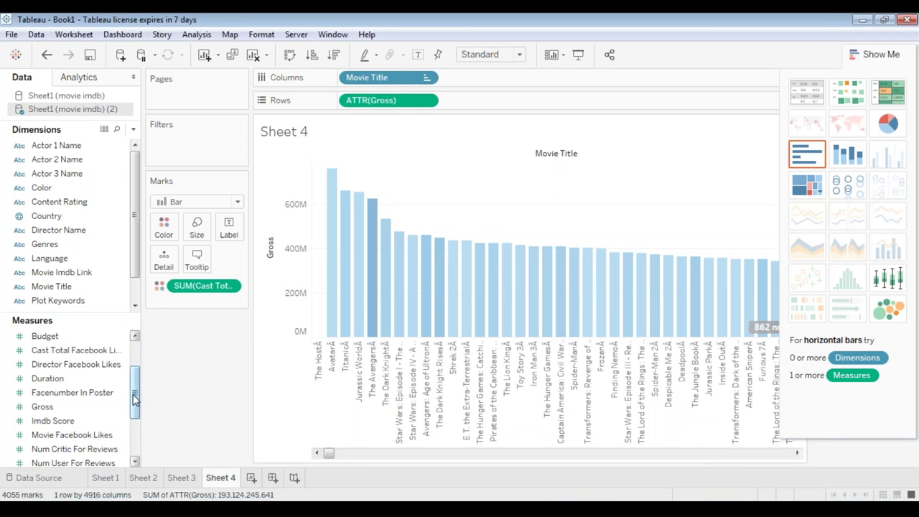
Color the Gross bars by Director Facebook Likes and look through the movies along the chart
left_click(75, 367)
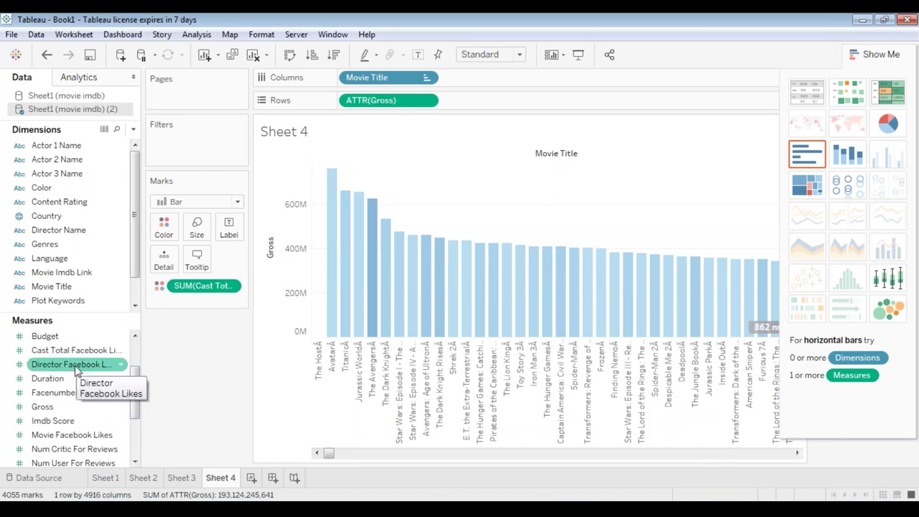
mouse_move(75, 368)
left_mouse_down()
mouse_move(122, 268)
mouse_move(164, 228)
left_mouse_up()
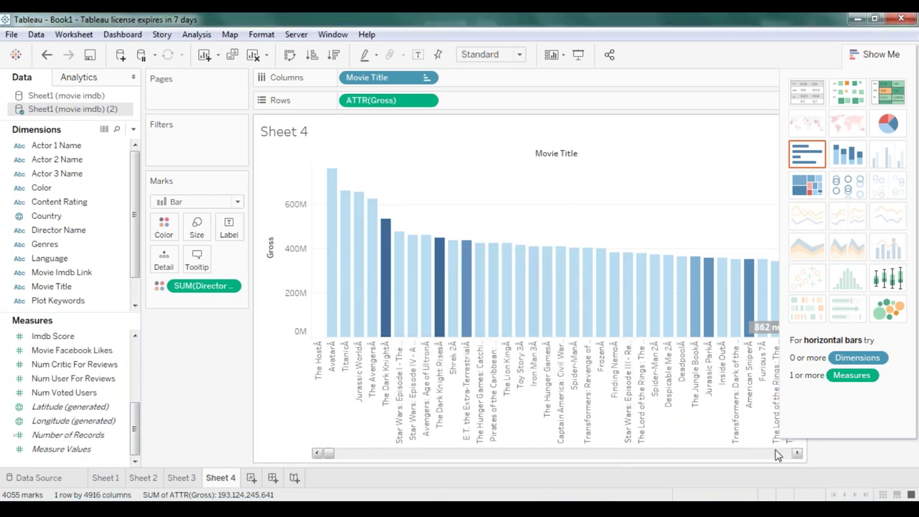
left_click(797, 454)
left_click_drag(798, 453, 798, 453)
left_click_drag(338, 453, 323, 454)
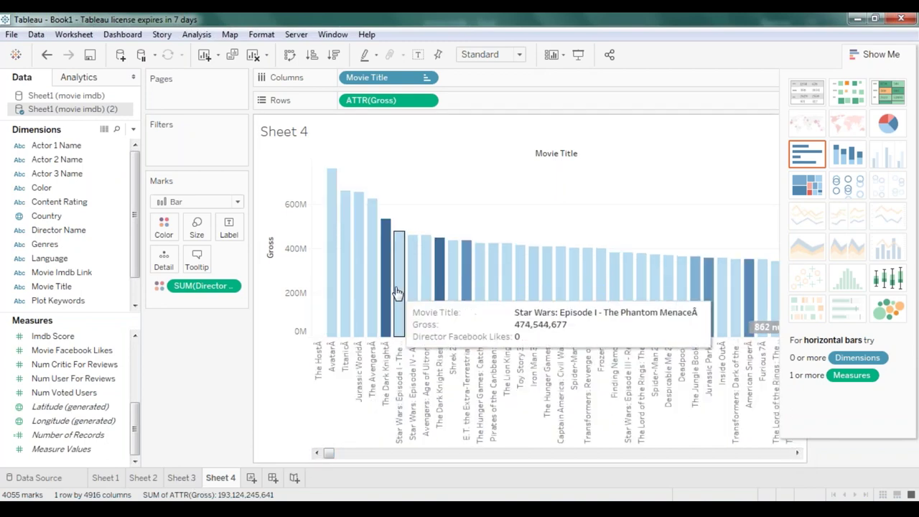